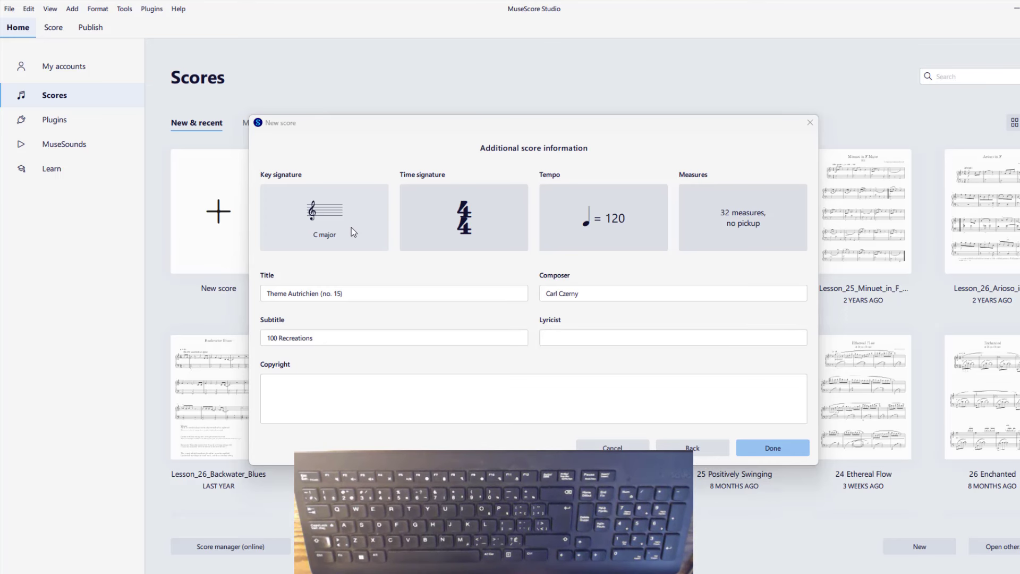
Step: Set the new score's time signature to 2/4 and turn on showing the tempo marking on the score
click(352, 227)
click(460, 234)
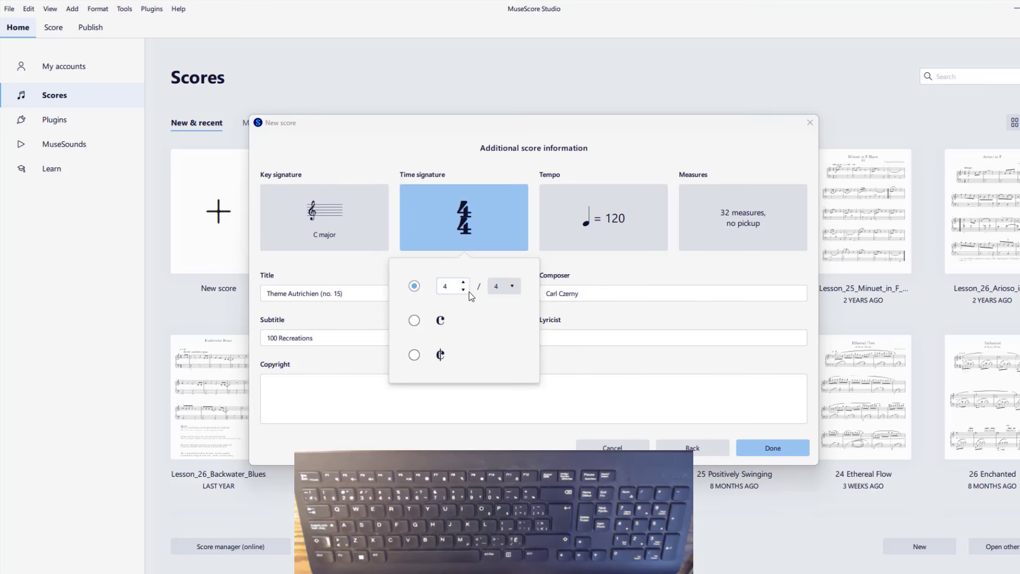
click(464, 289)
click(464, 289)
click(644, 246)
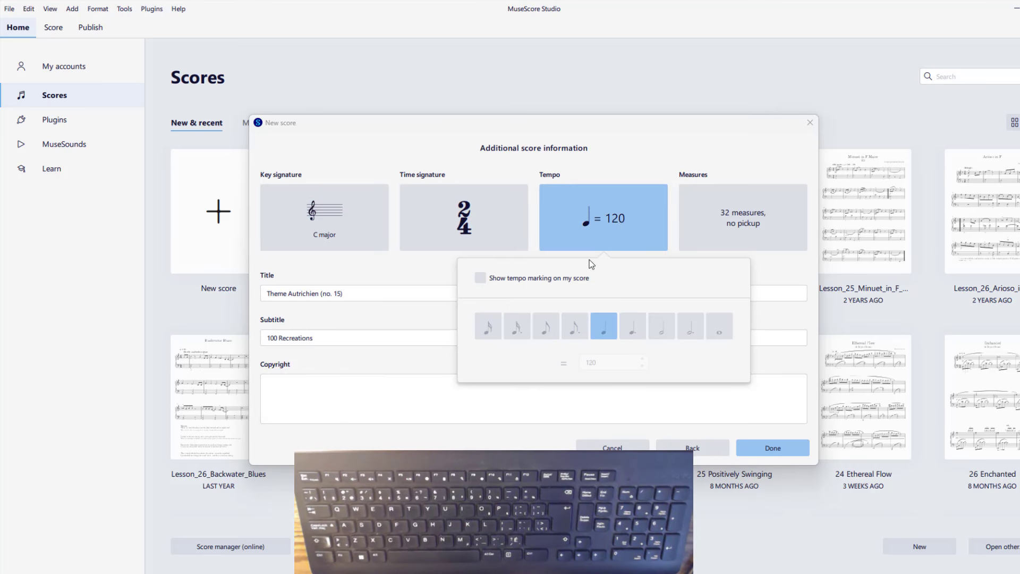
click(487, 278)
Step: Add a 1/8 pickup measure to the new score and finish creating it
click(721, 233)
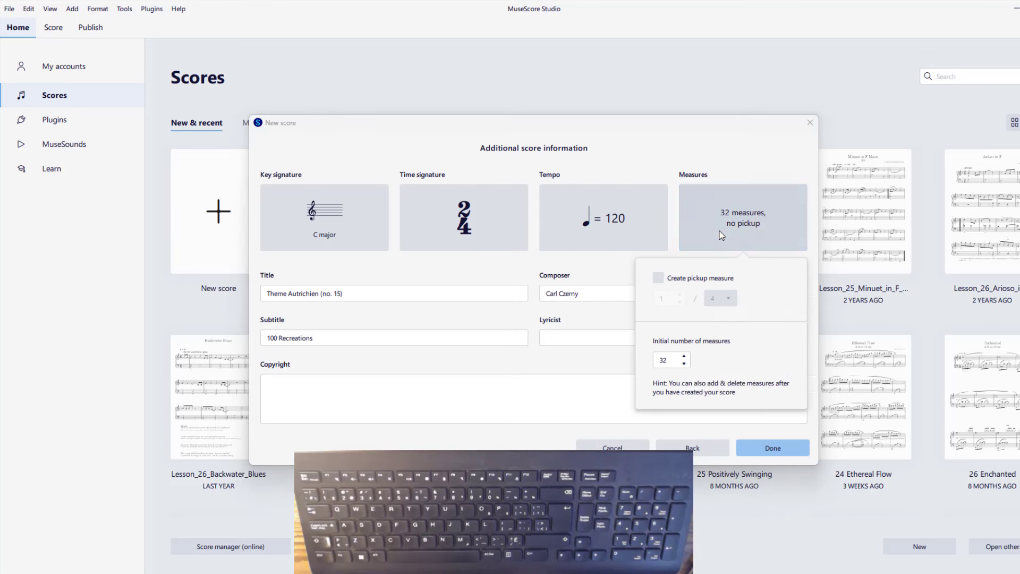
click(656, 280)
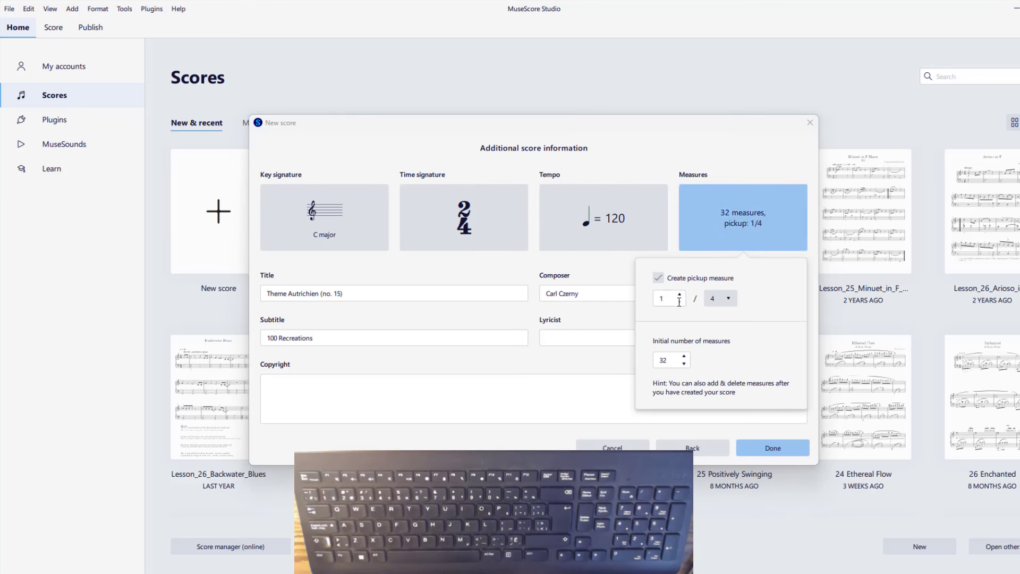
click(728, 299)
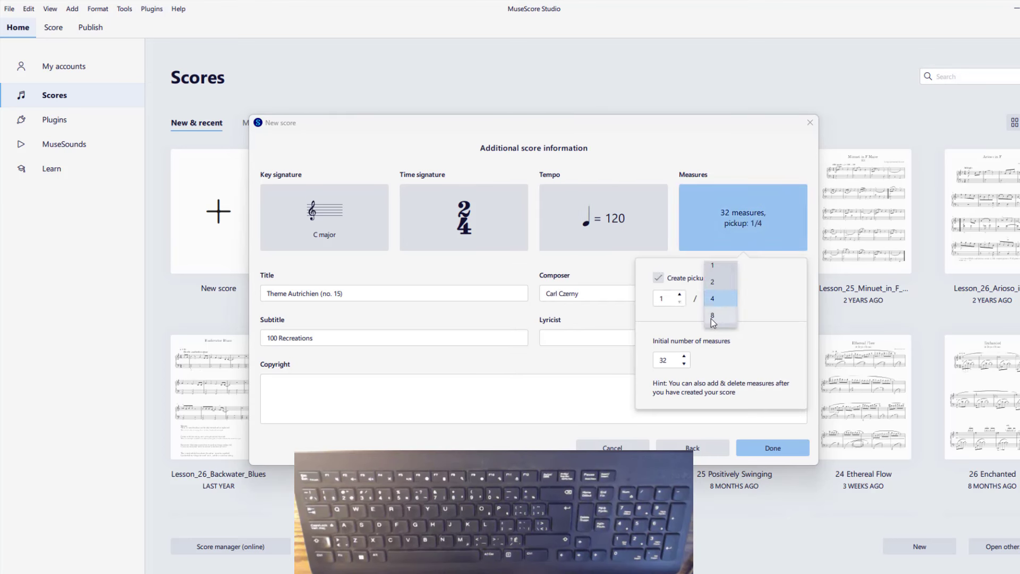
click(713, 317)
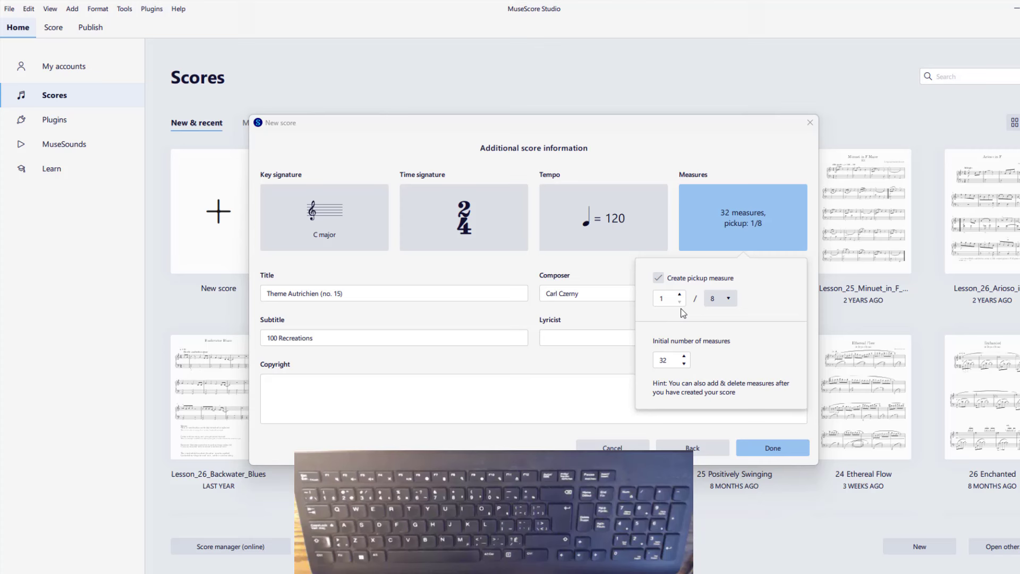
click(550, 284)
click(772, 447)
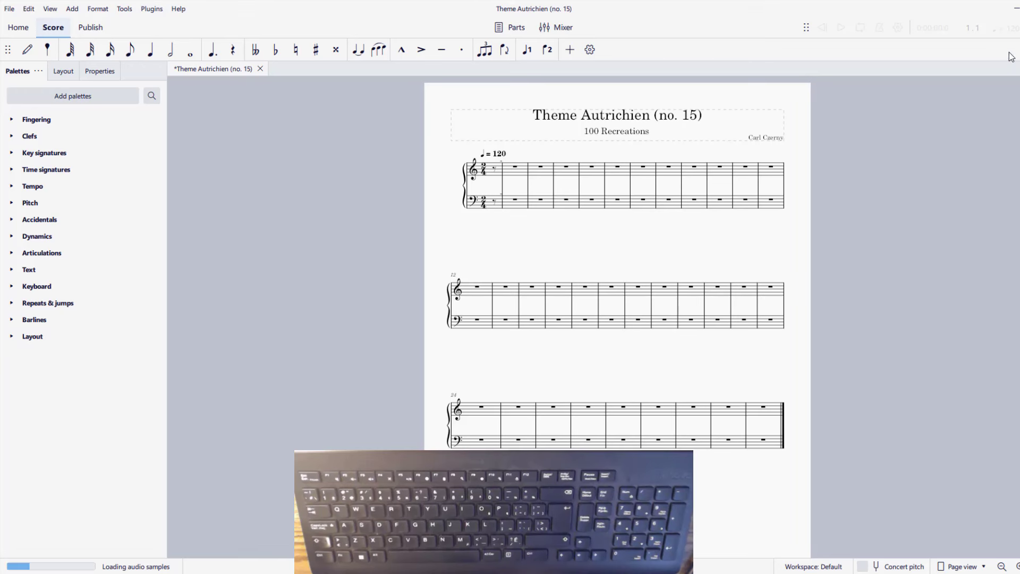
Step: Arrange the Word document containing the printed theme beside the score window and bring the first measures into view
click(1019, 8)
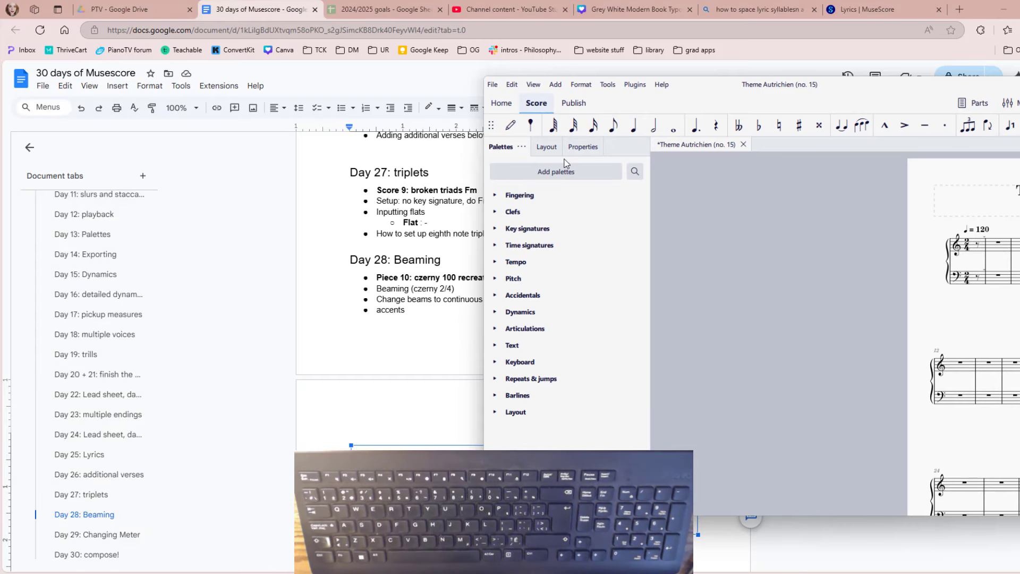
key(alt+Tab)
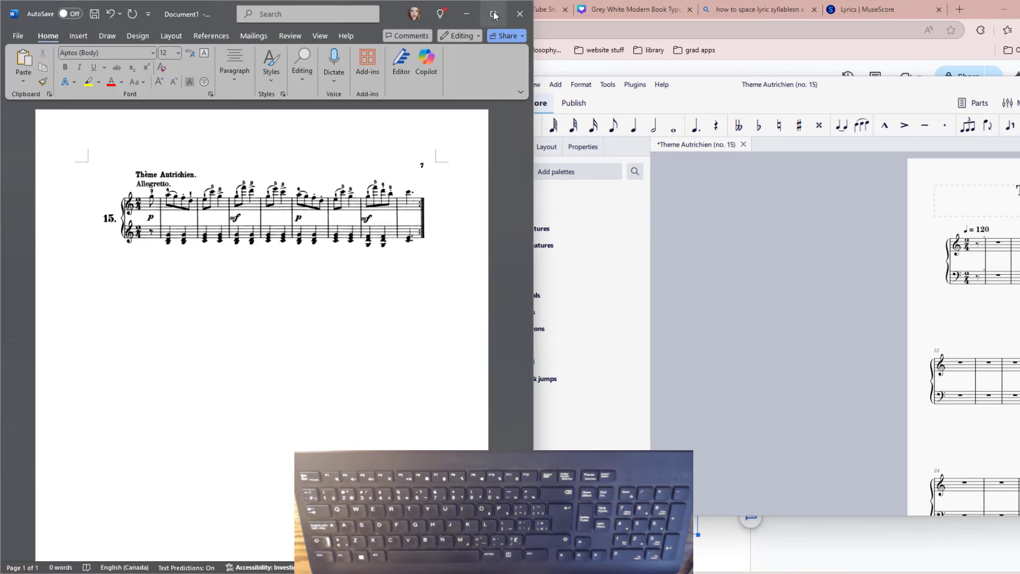
mouse_move(494, 16)
click(437, 42)
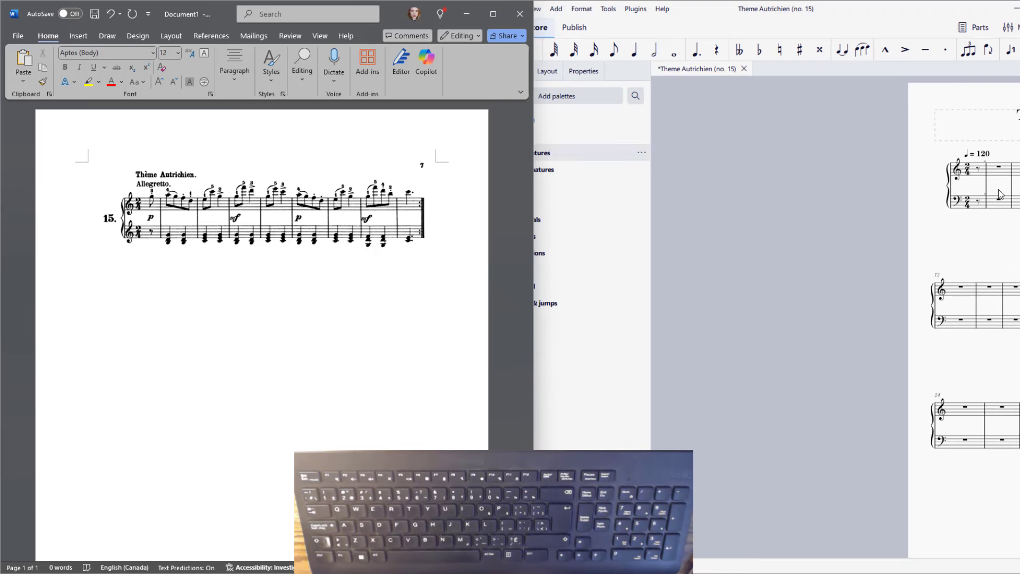
click(1007, 260)
drag(1008, 263, 737, 251)
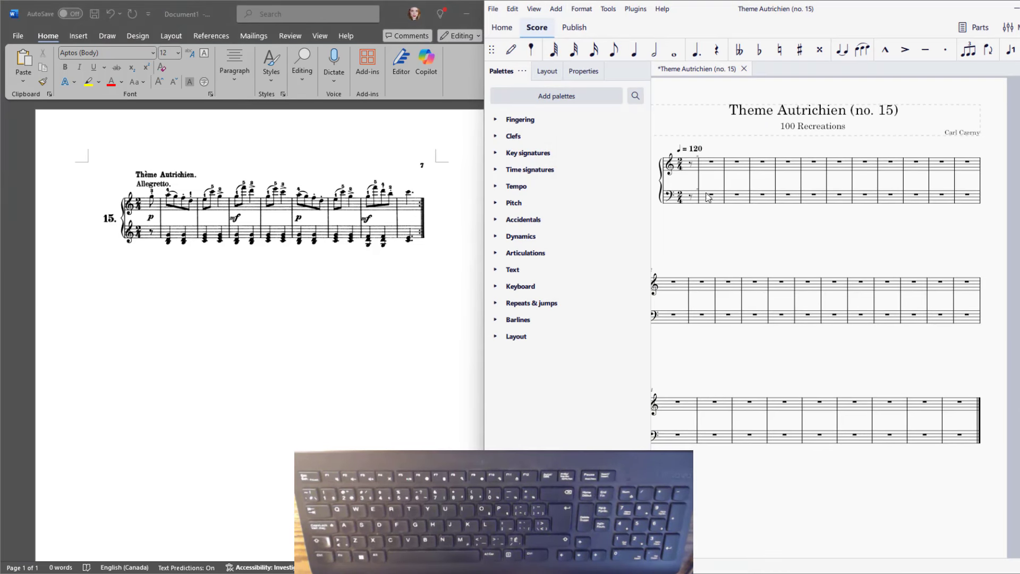
Step: Enter the treble pickup as a high eighth note G, followed by eighth notes A, G, F and E in measure 1
key(n)
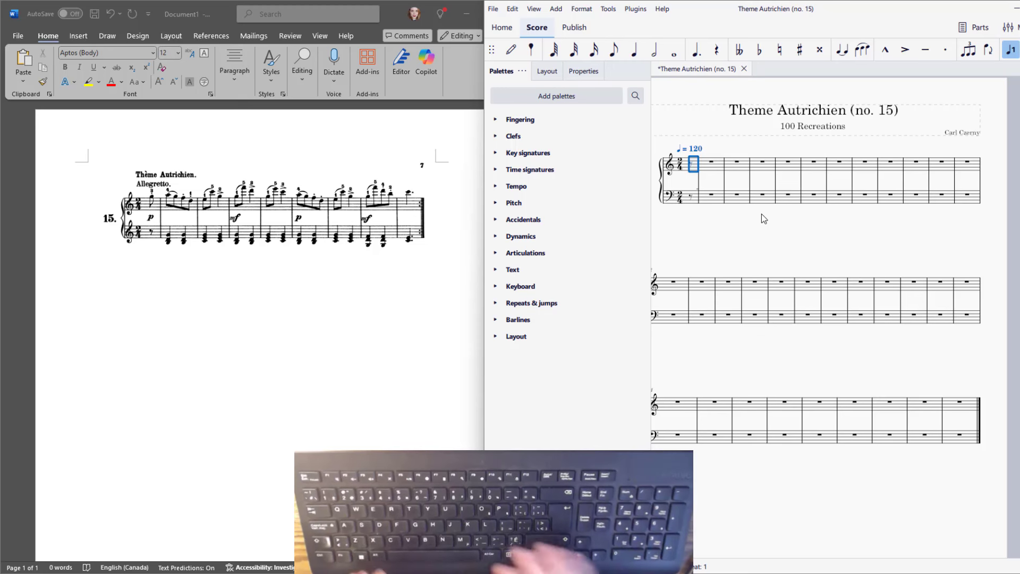
key(4)
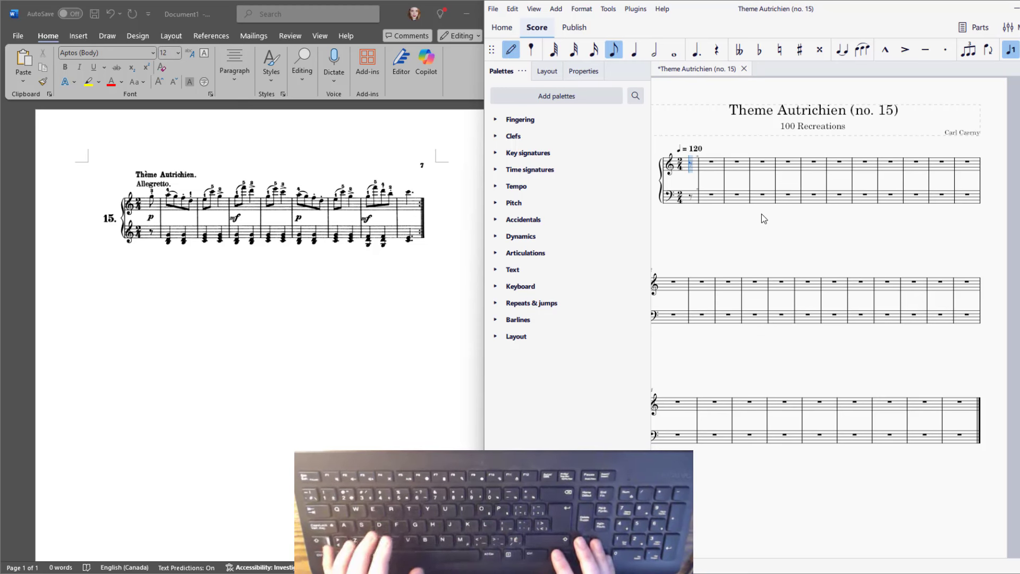
key(a)
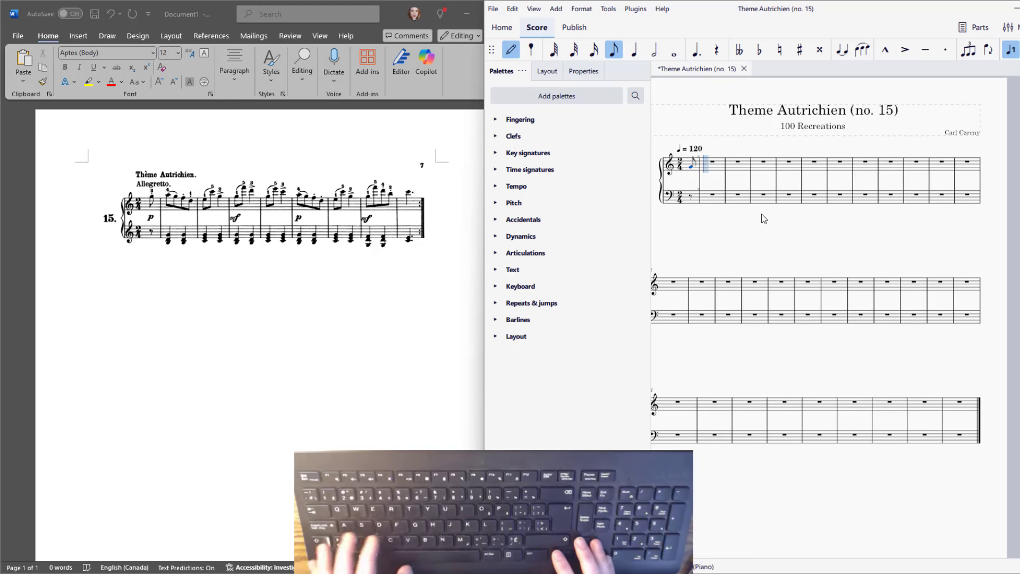
key(ctrl+Up)
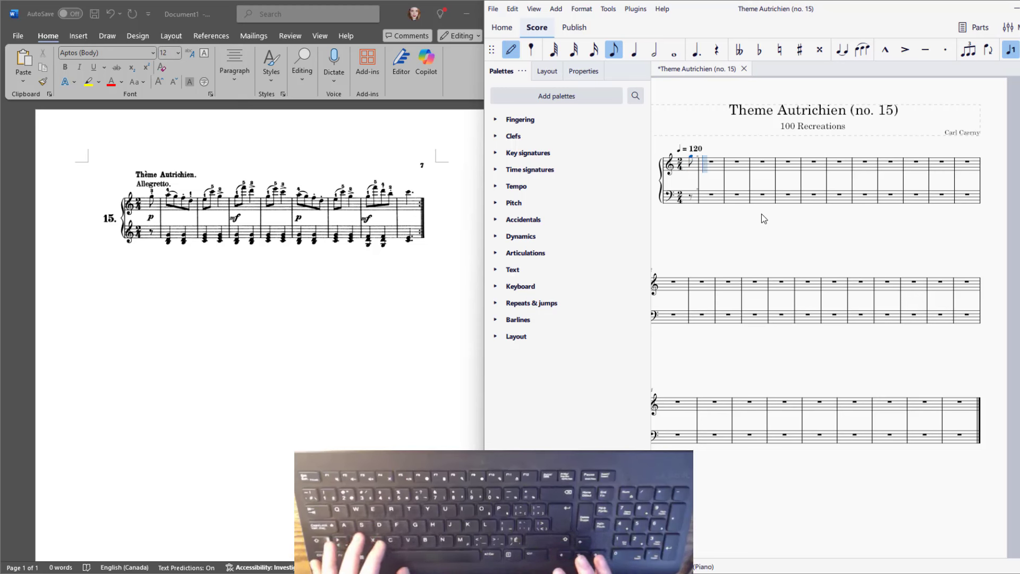
key(g)
key(g)
key(f)
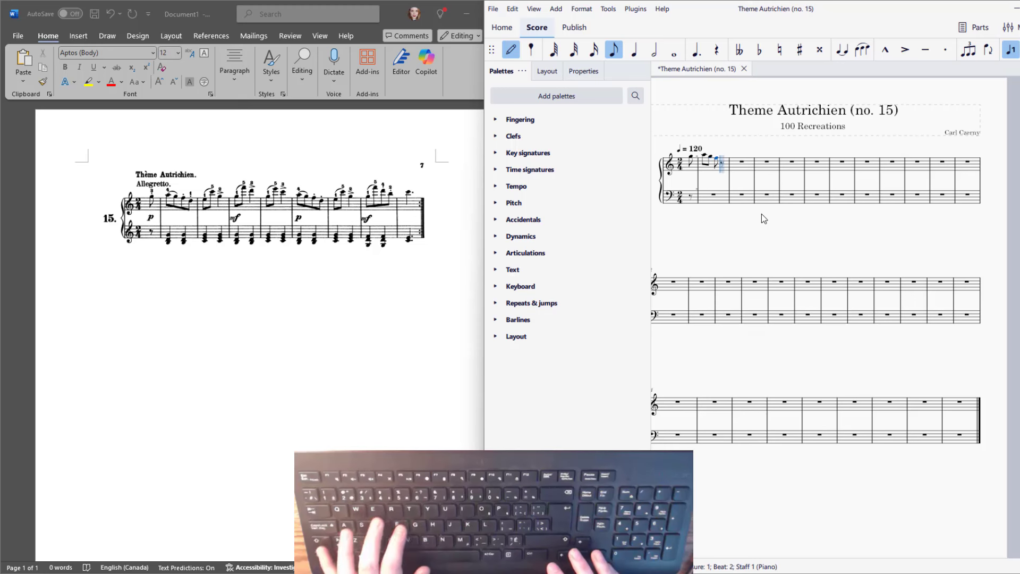
key(e)
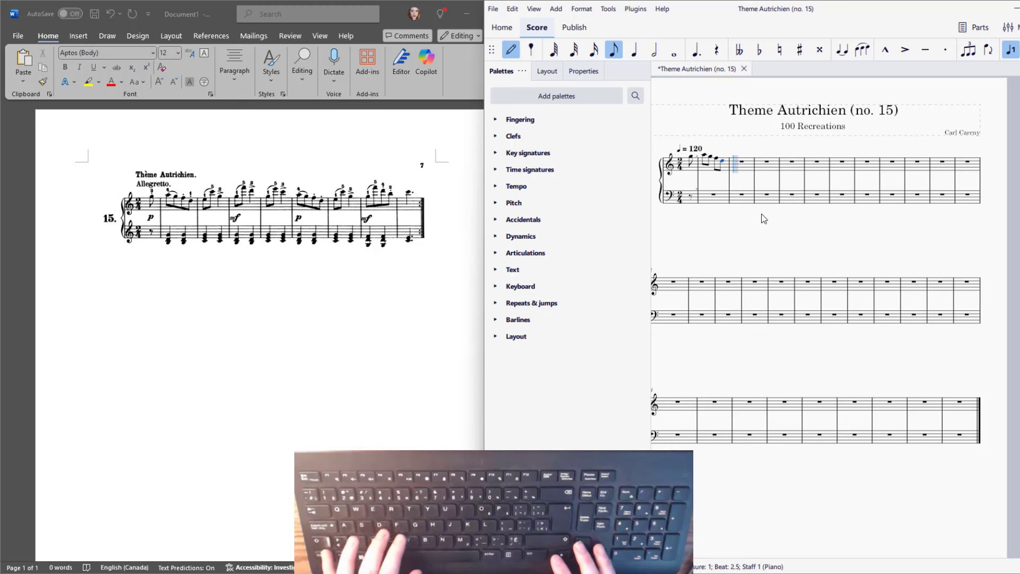
Step: Fill treble measure 2 with eighth notes E and high C, followed by a quarter note G
key(d)
key(a)
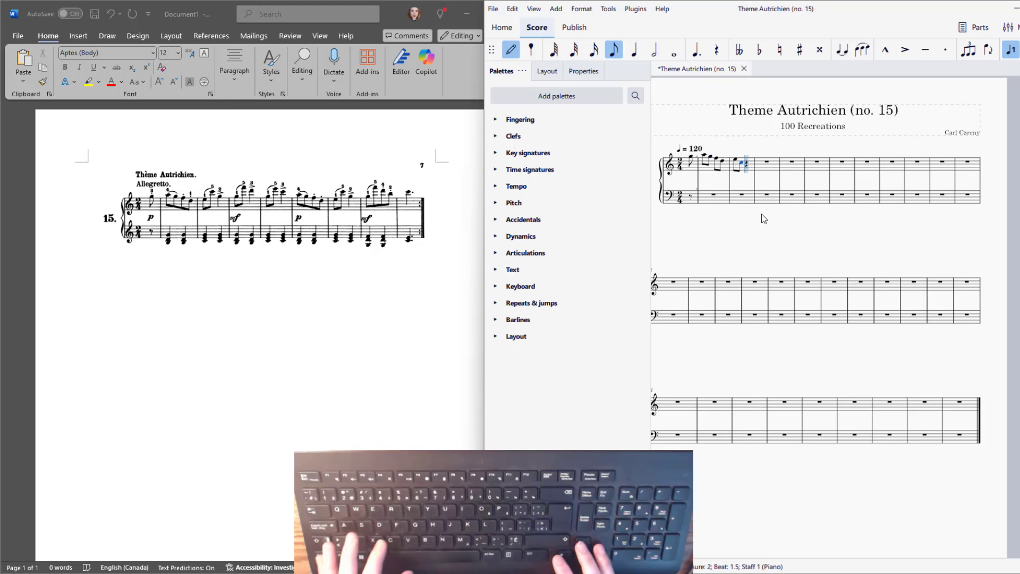
key(5)
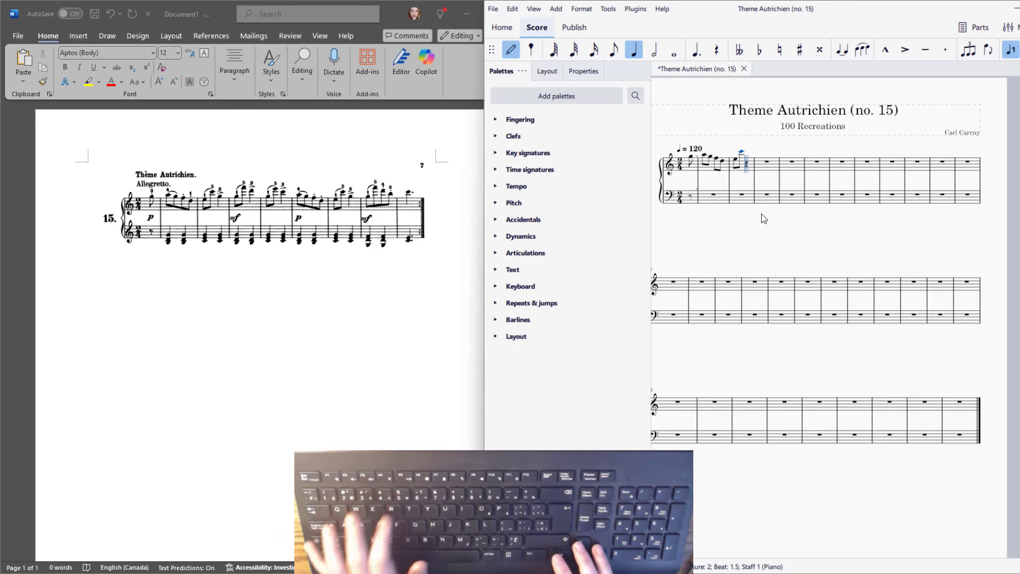
key(g)
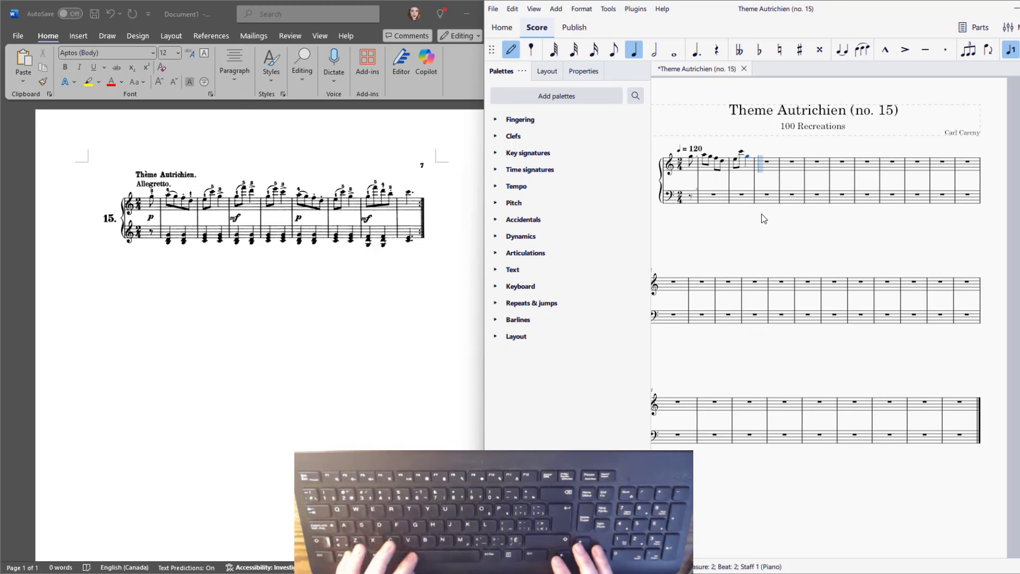
Step: Repeat the pattern in treble measure 3: eighth note E, eighth note C an octave up, and quarter note G
key(4)
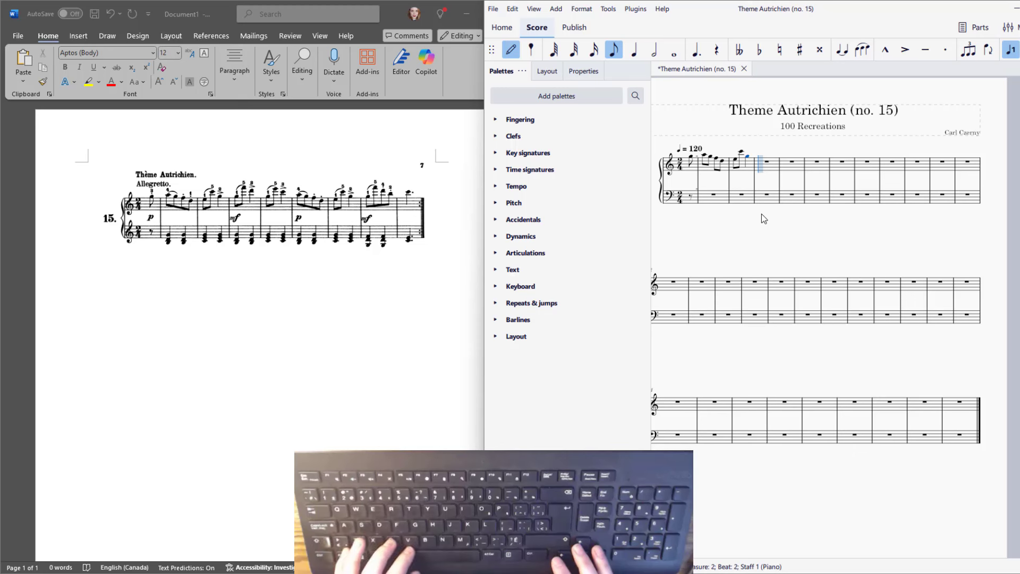
key(e)
key(d)
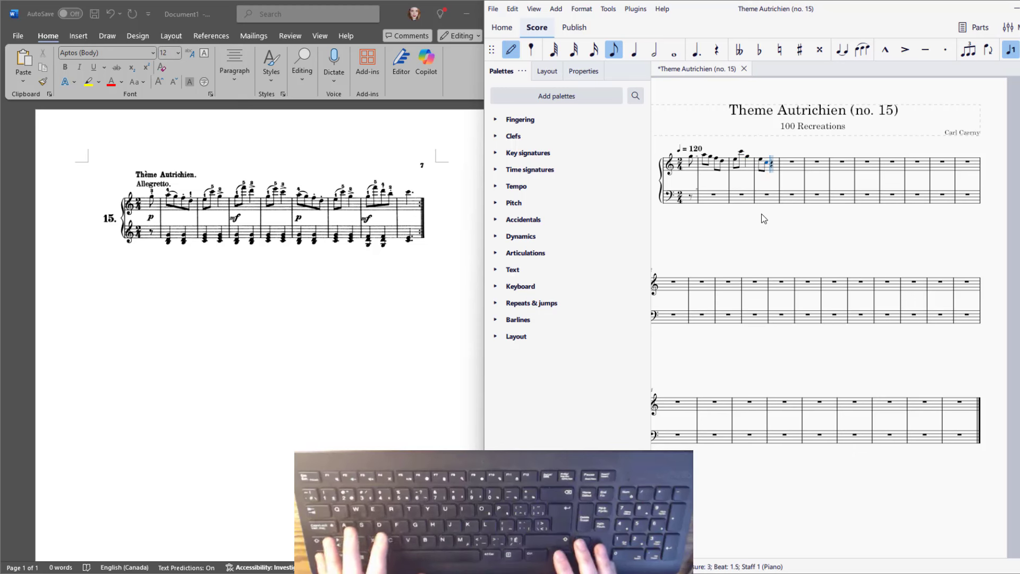
key(ctrl+Up)
key(5)
key(g)
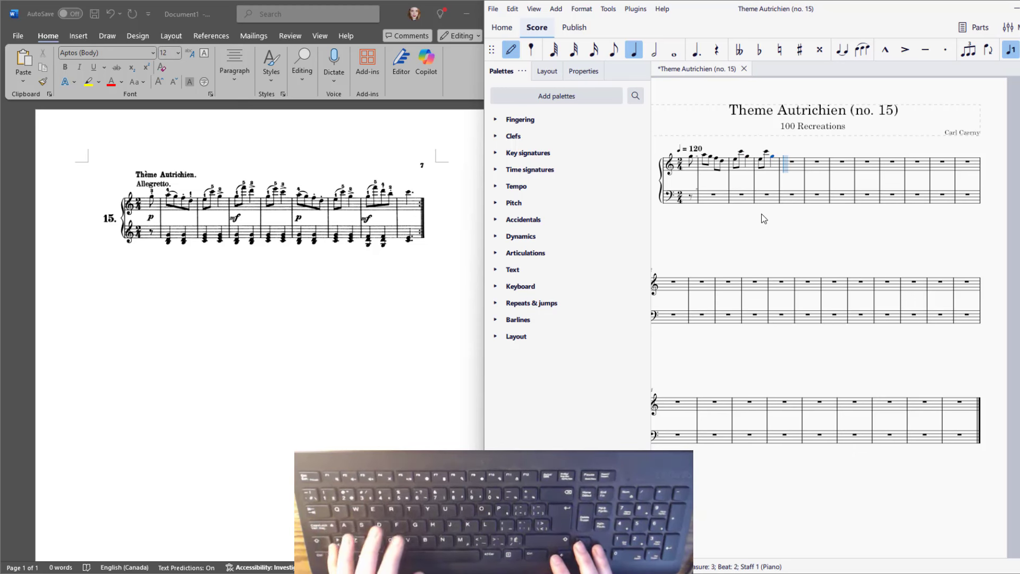
Step: Fill treble measure 4 with eighth notes G and high F, followed by a quarter note D
key(4)
key(g)
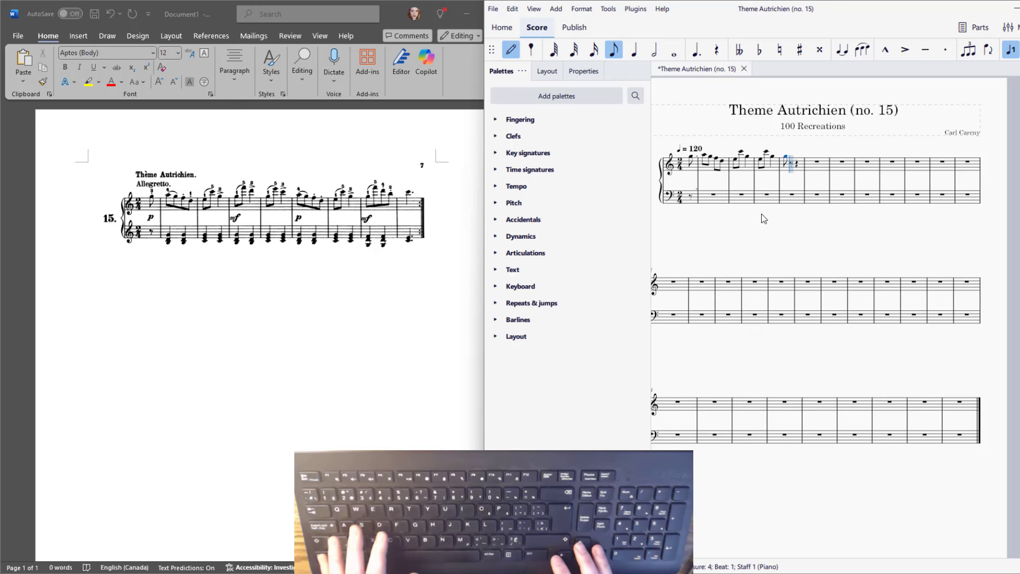
key(f)
key(ctrl+Up)
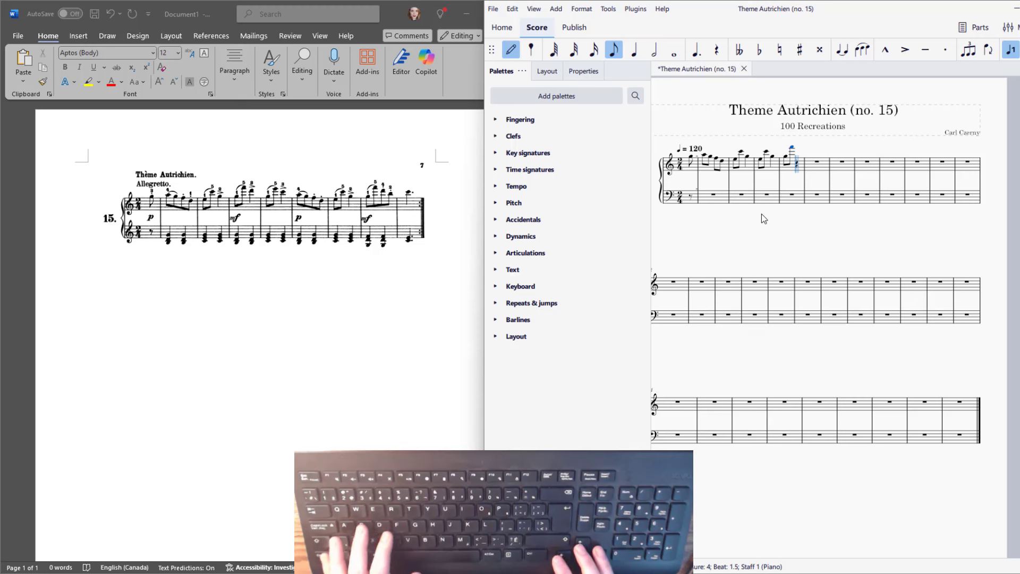
key(5)
key(e)
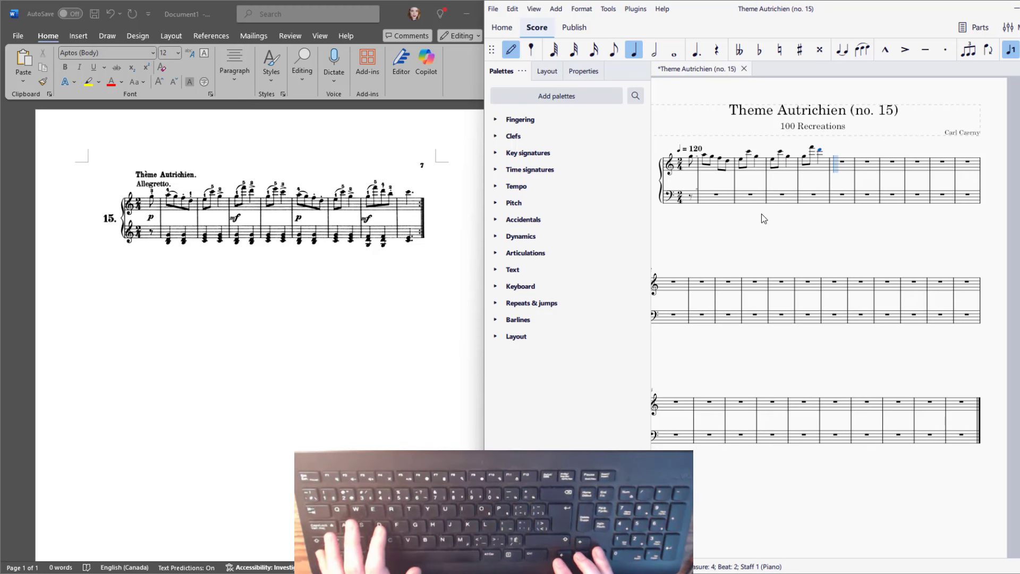
Step: Fill treble measure 5 with eighth notes G and high E and a quarter note C, and leave note input
key(4)
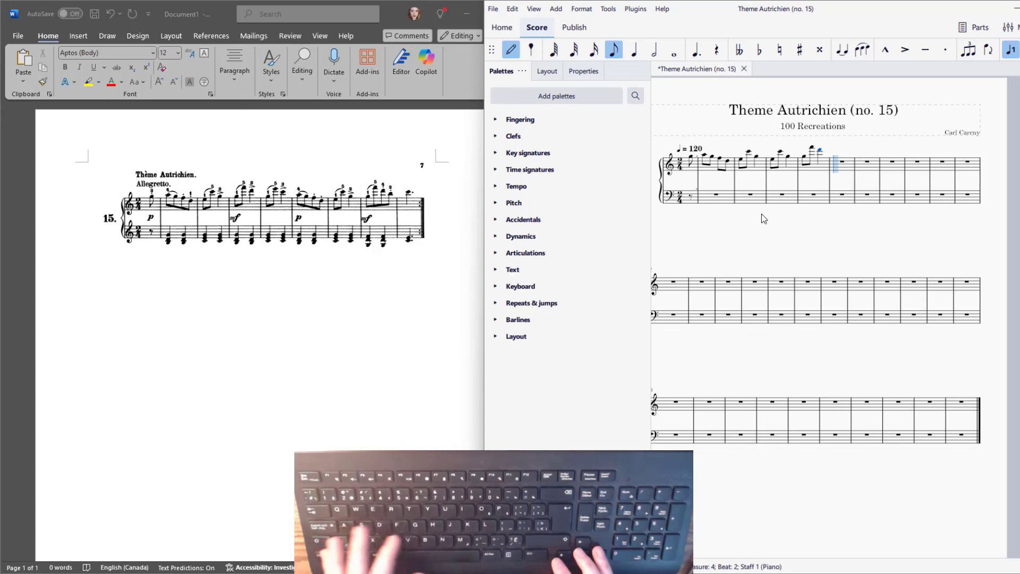
key(g)
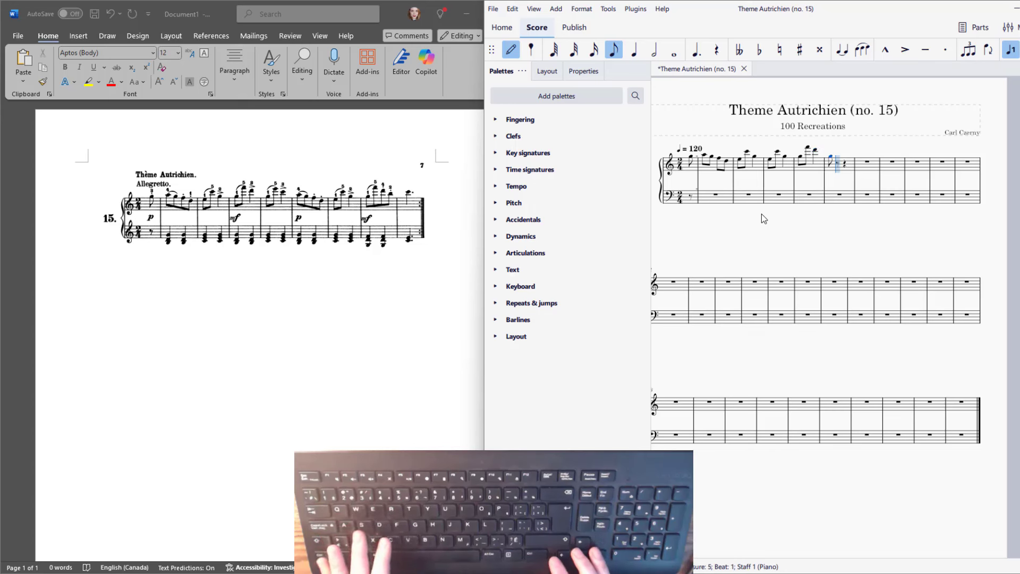
key(e)
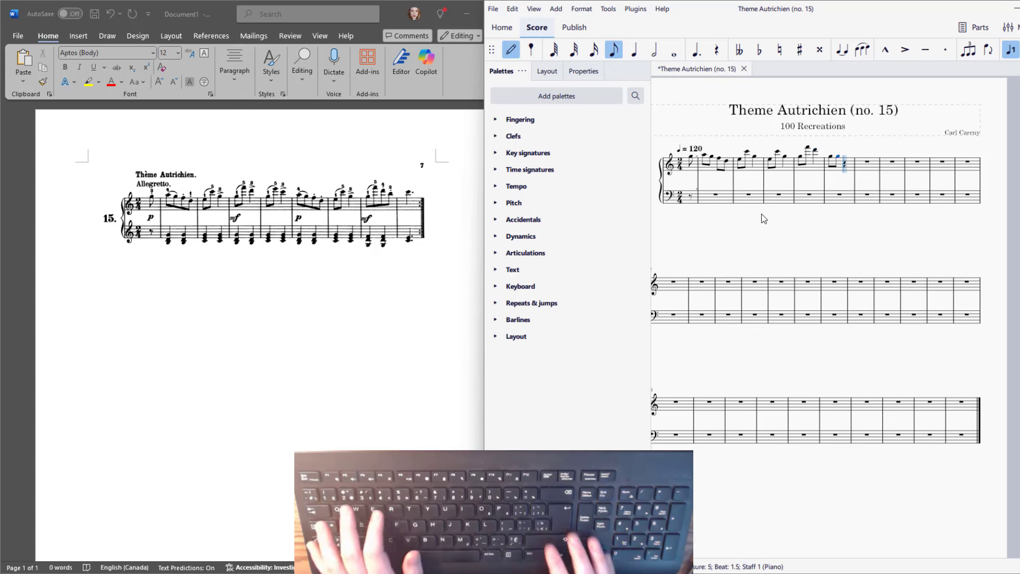
key(ctrl+Up)
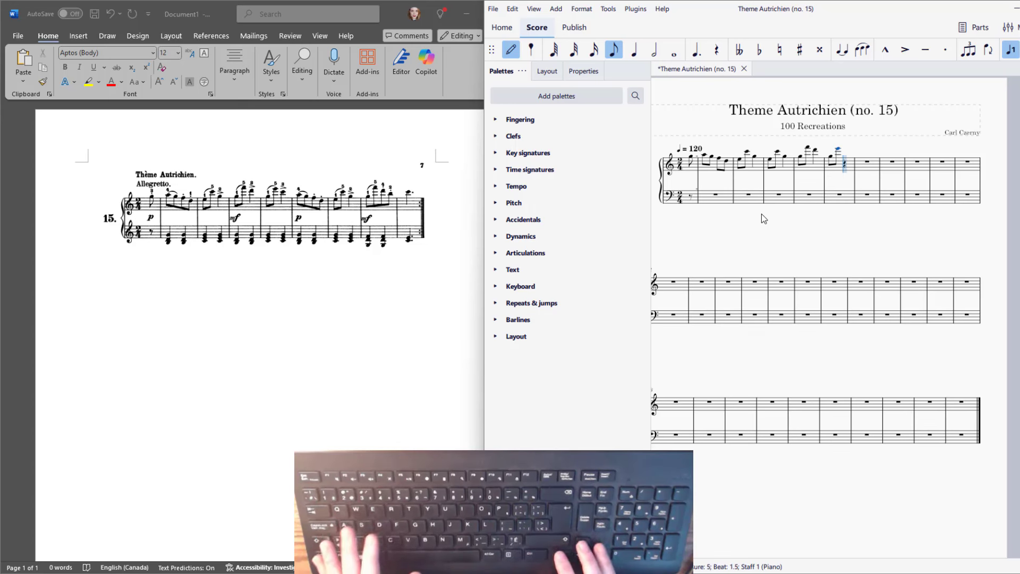
key(5)
key(c)
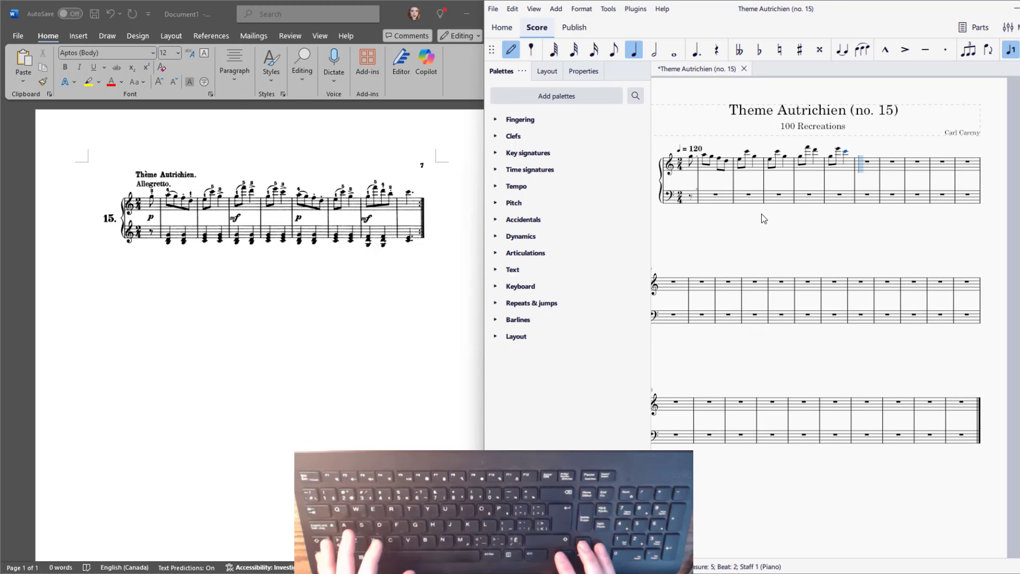
key(Escape)
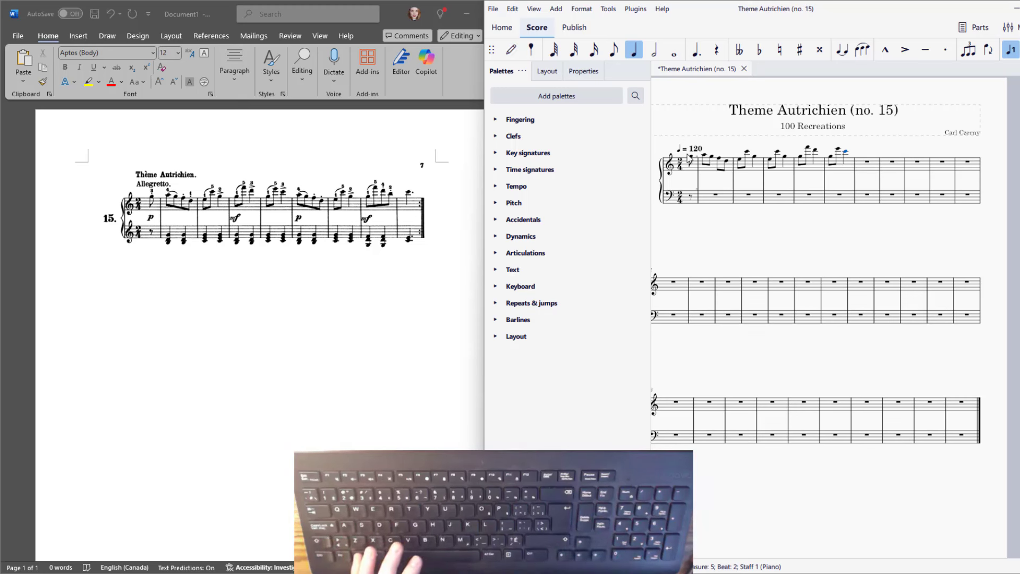
Step: Slur the first two eighth notes of treble measure 1 and add a staccato to the third eighth note
click(705, 155)
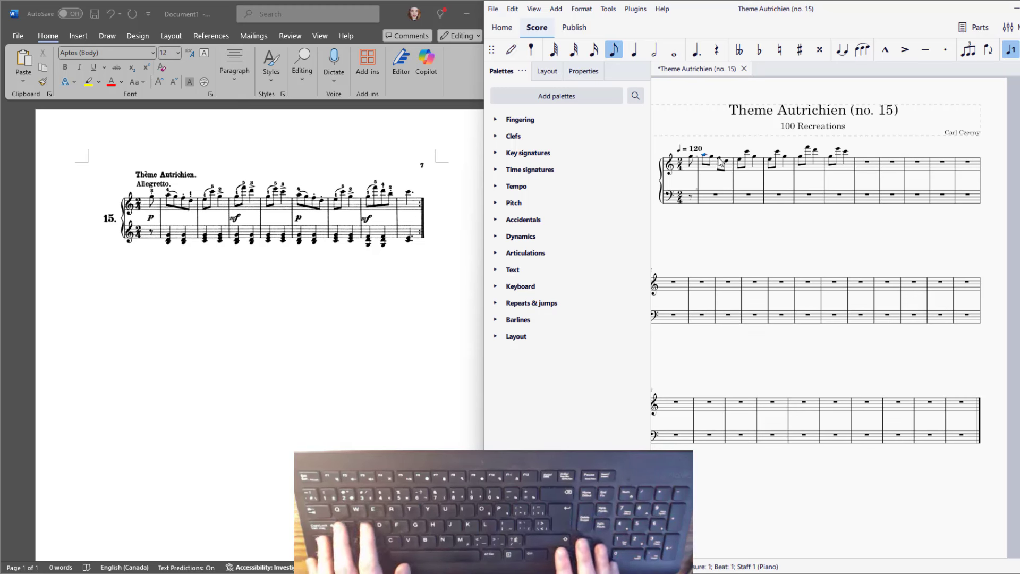
key(shift+Right)
key(Right)
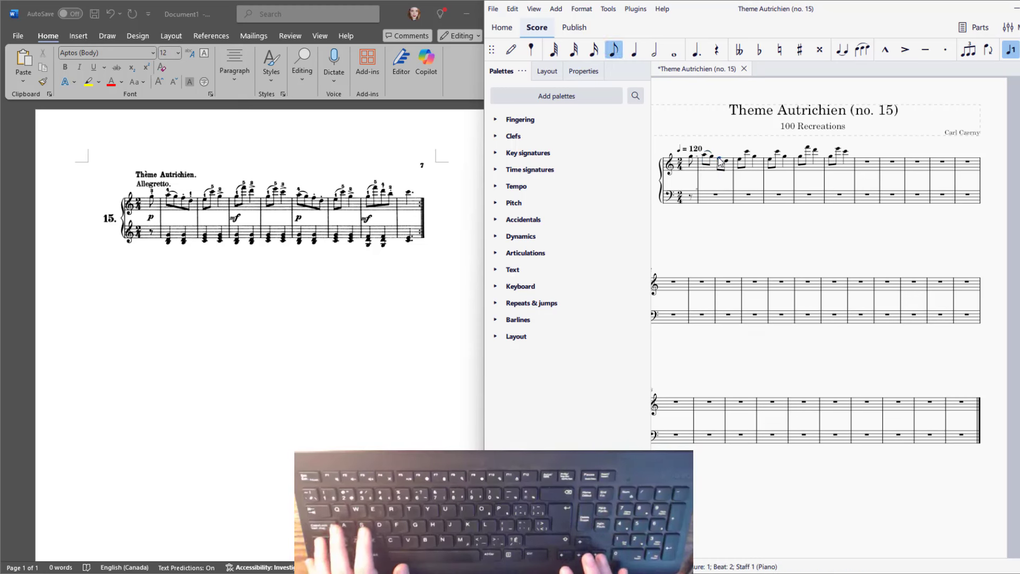
key(shift+s)
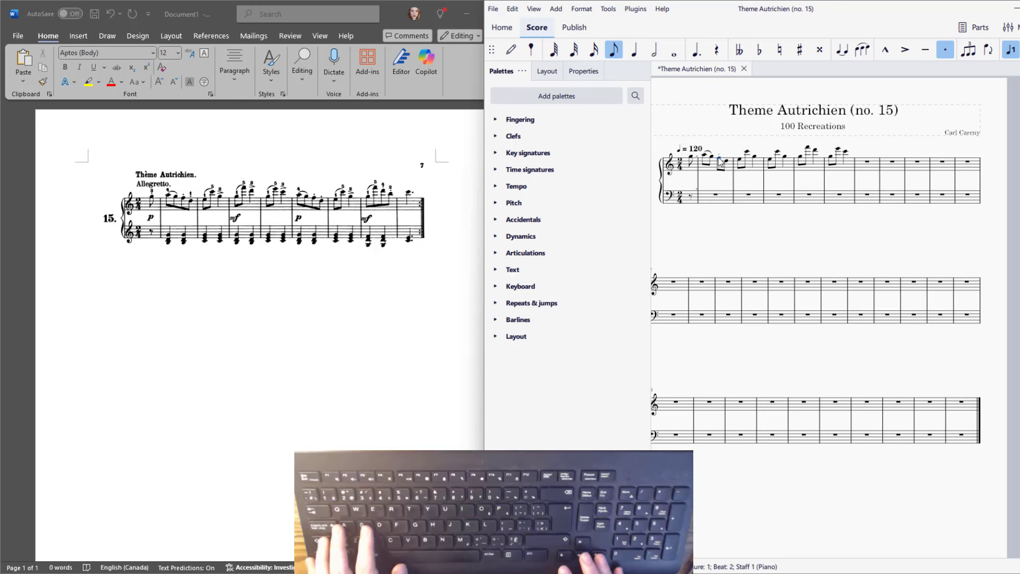
Step: Slur the first two eighth notes of treble measure 2, and do the same in treble measure 3
key(Right)
key(Right)
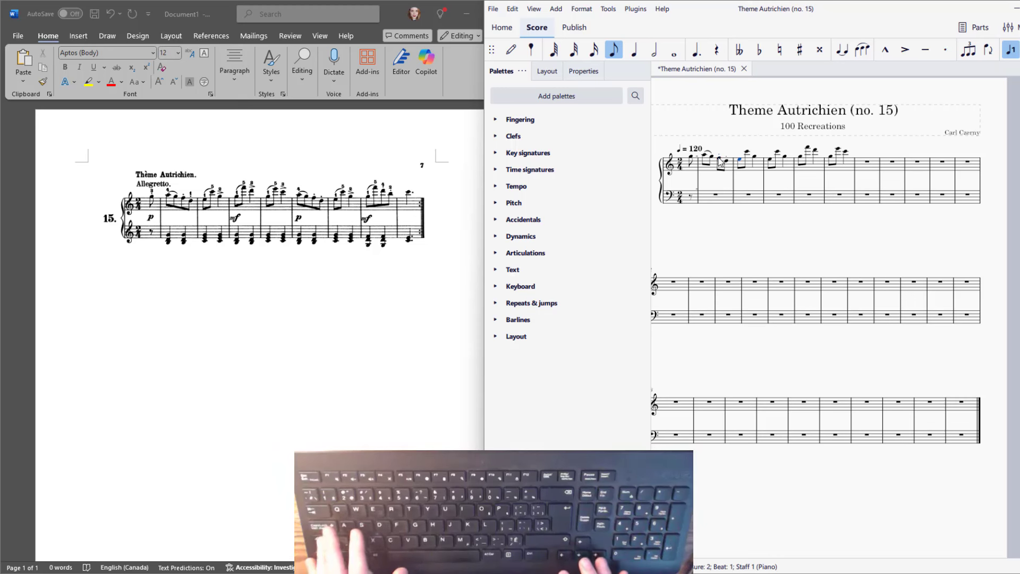
key(shift+Right)
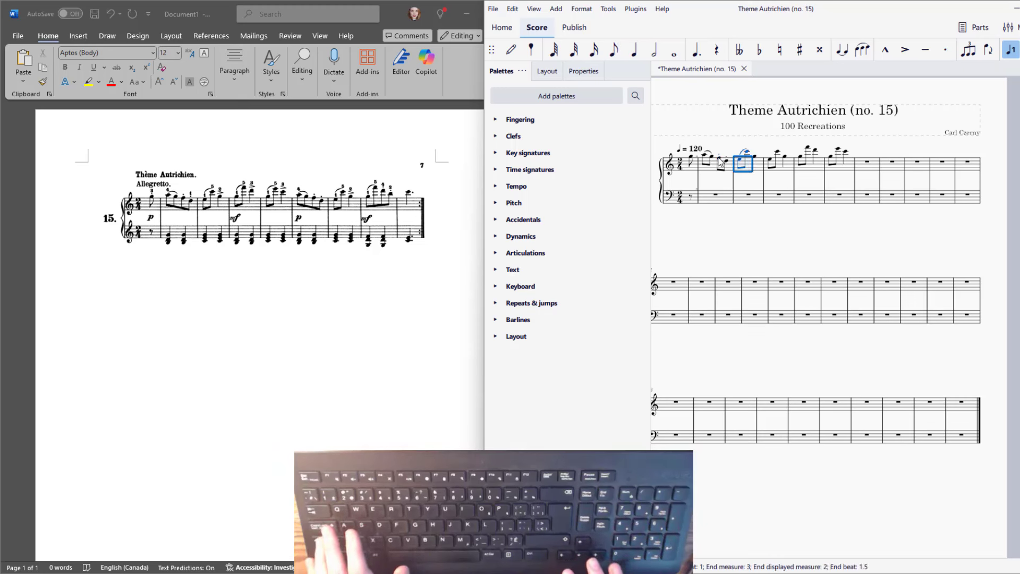
key(Right)
key(shift+Right)
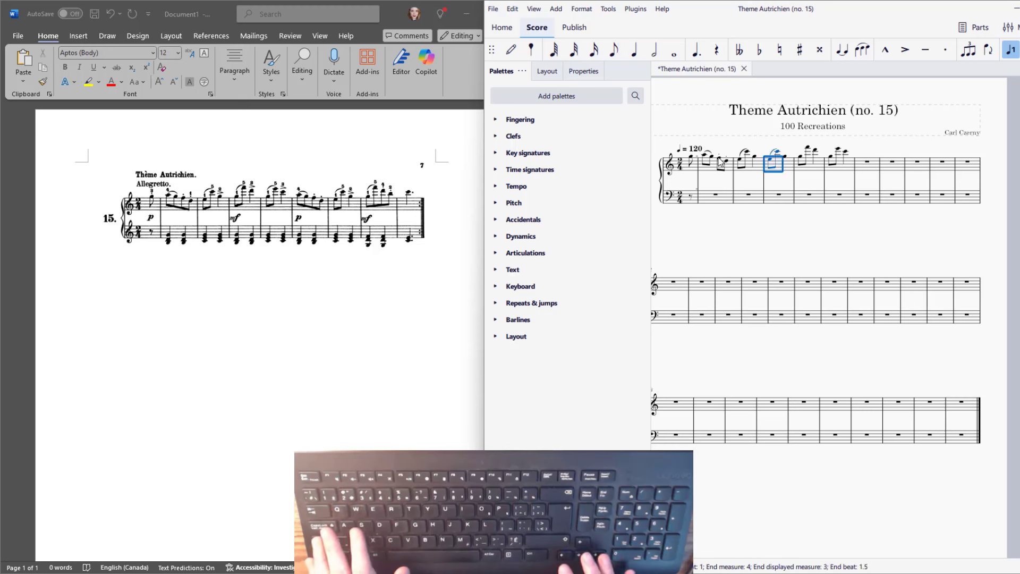
Step: Slur the first two eighth notes in each of treble measures 4 and 5
key(Right)
key(Right)
key(shift+Right)
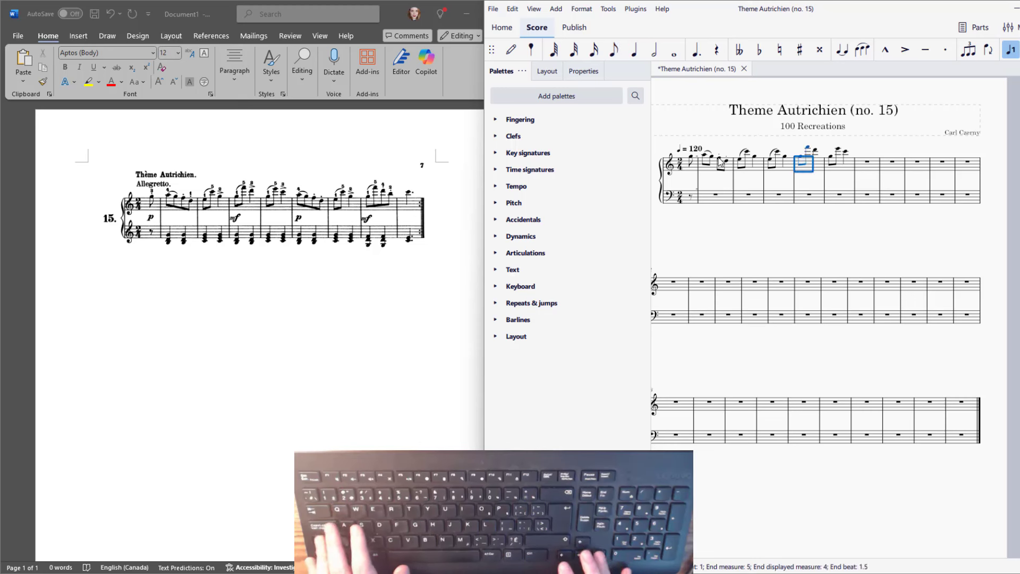
key(Right)
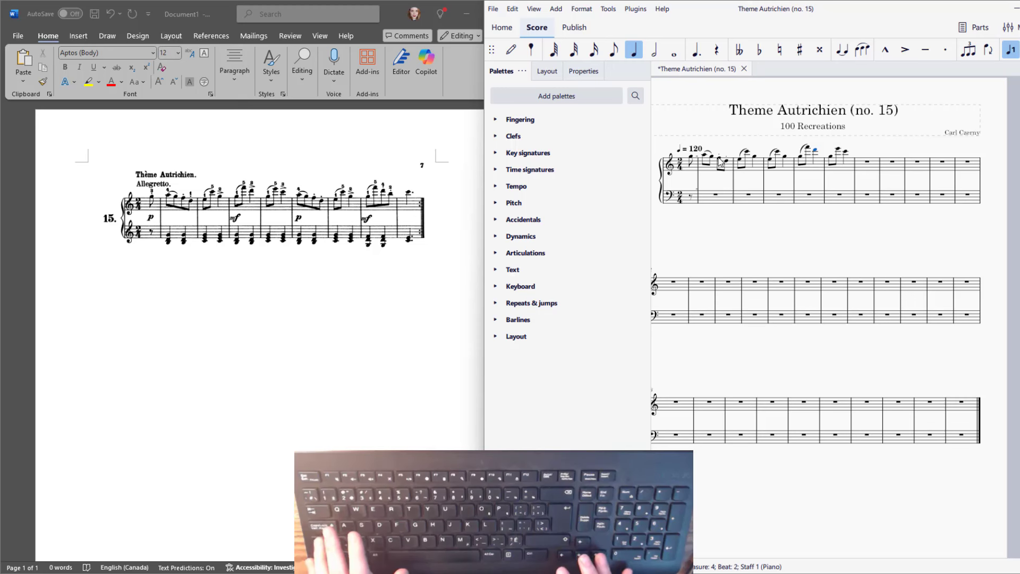
key(Right)
key(shift+Right)
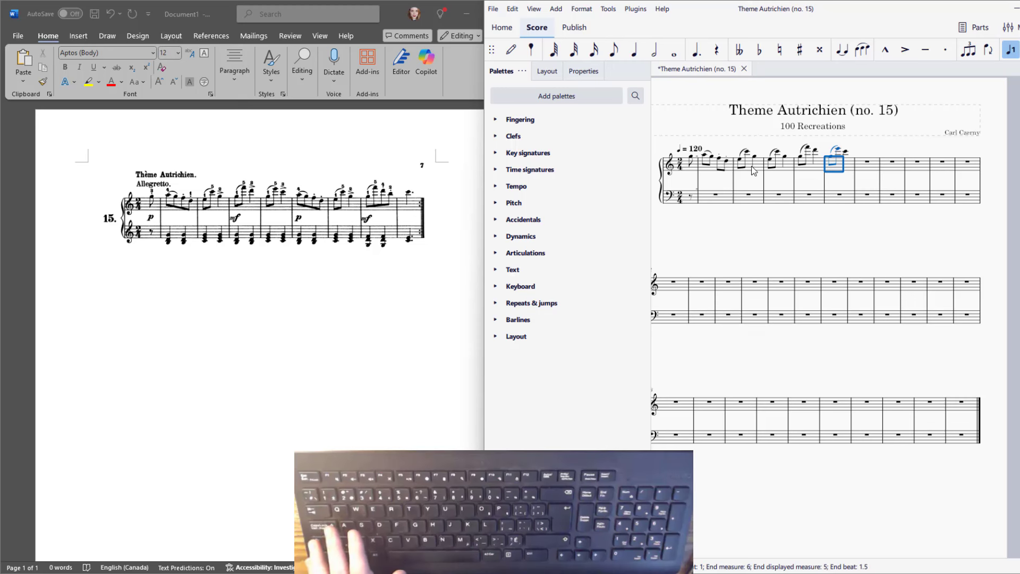
Step: Delete measure 2 entirely from both staves, removing the duplicated E–C–G measure
click(740, 162)
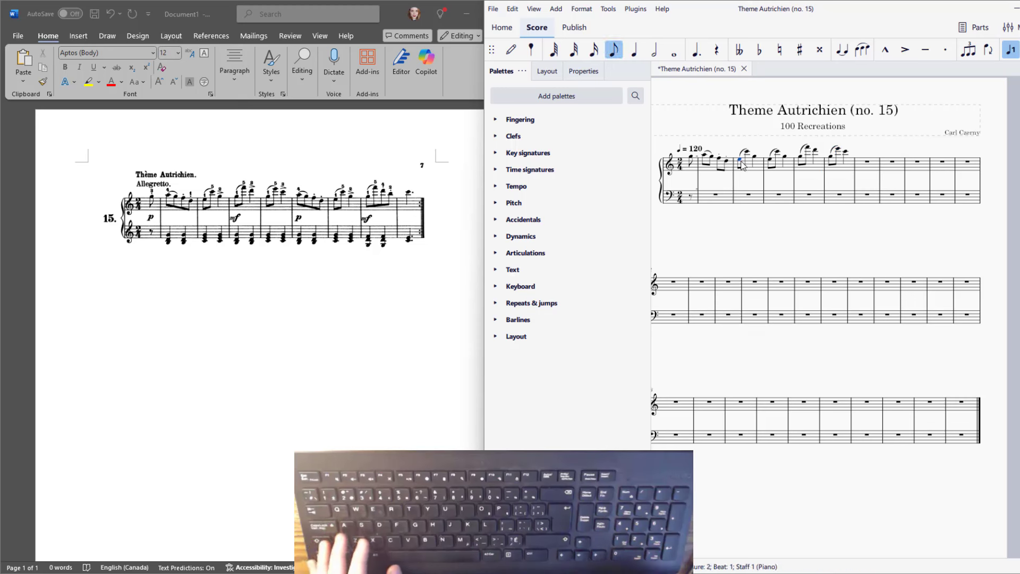
key(ctrl+shift+Right)
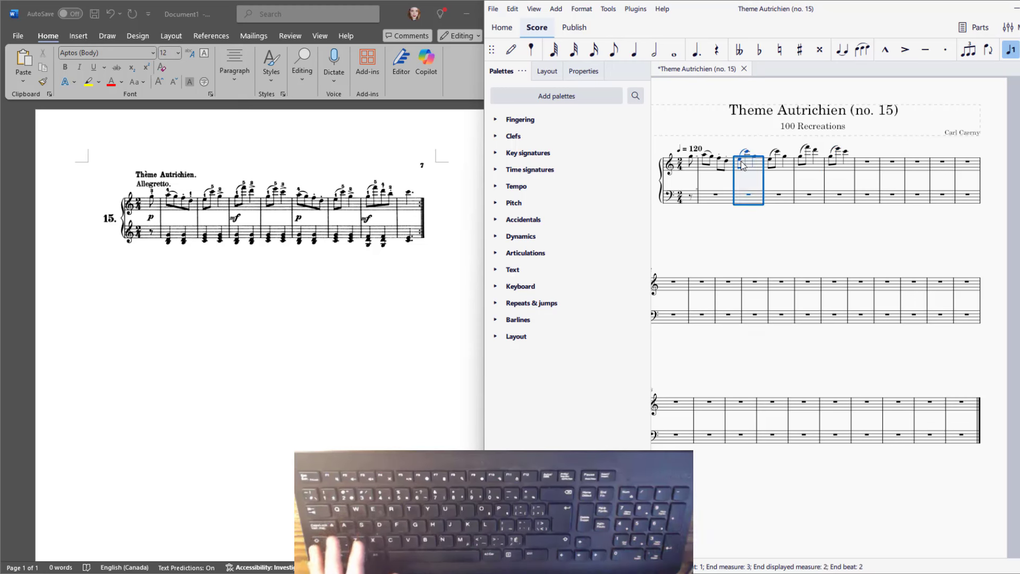
right_click(742, 190)
click(776, 284)
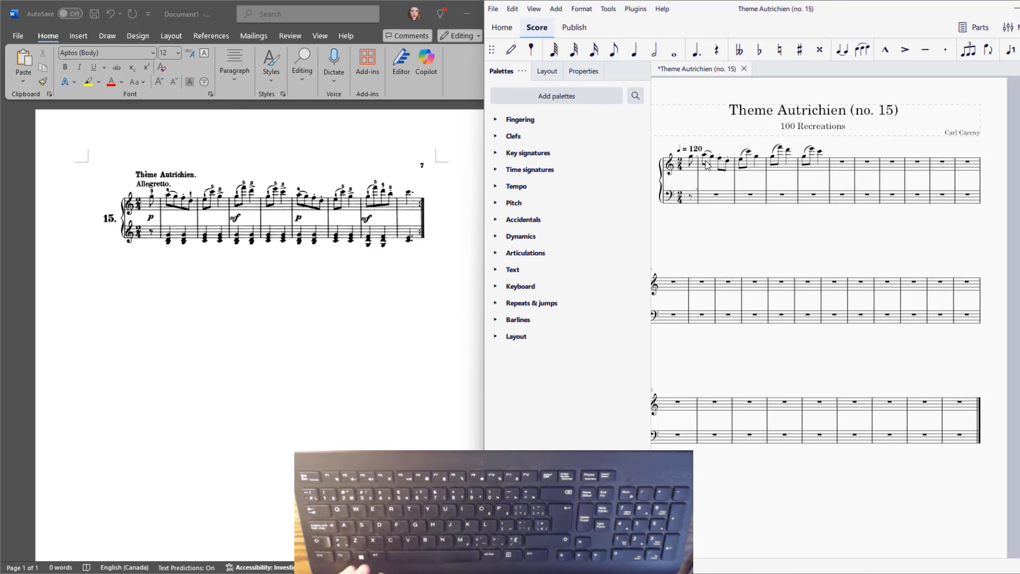
Step: Add an accent to the quarter note in each of treble measures 2, 3 and 4
click(755, 159)
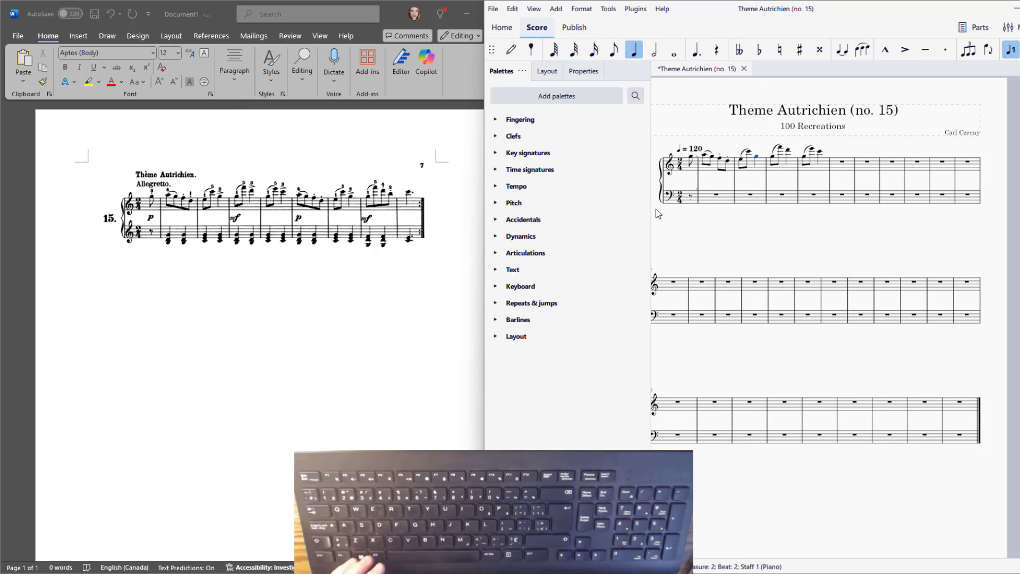
click(495, 253)
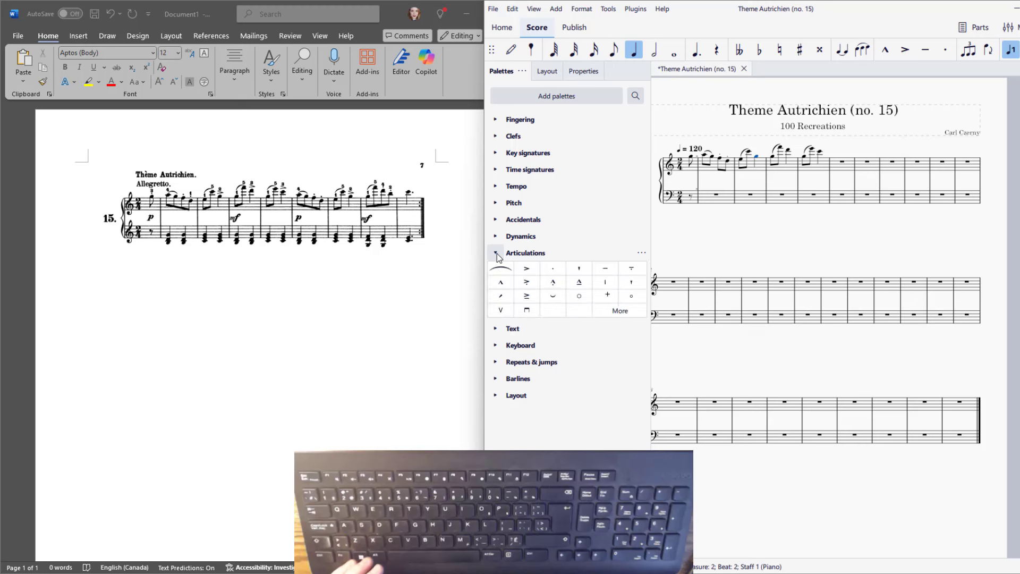
click(527, 270)
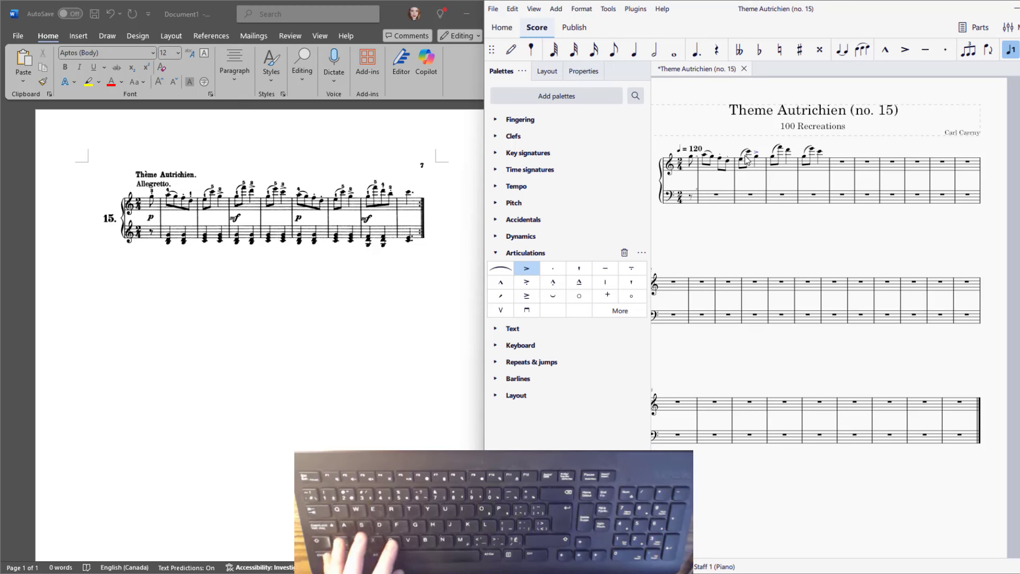
click(789, 153)
key(shift+v)
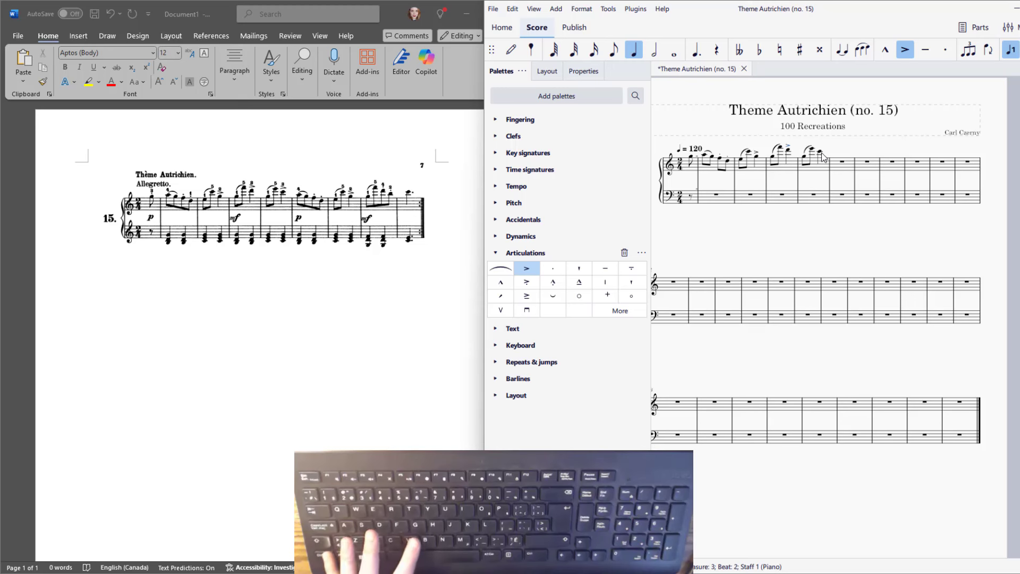
click(818, 154)
key(shift+v)
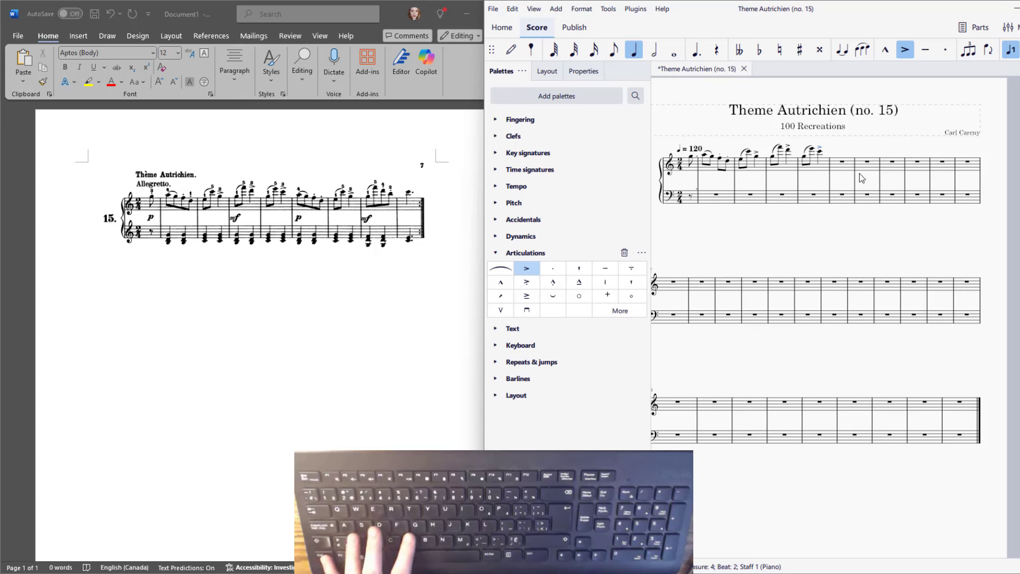
Step: Copy treble measures 1 and 2 and paste them starting at treble measure 5
click(706, 156)
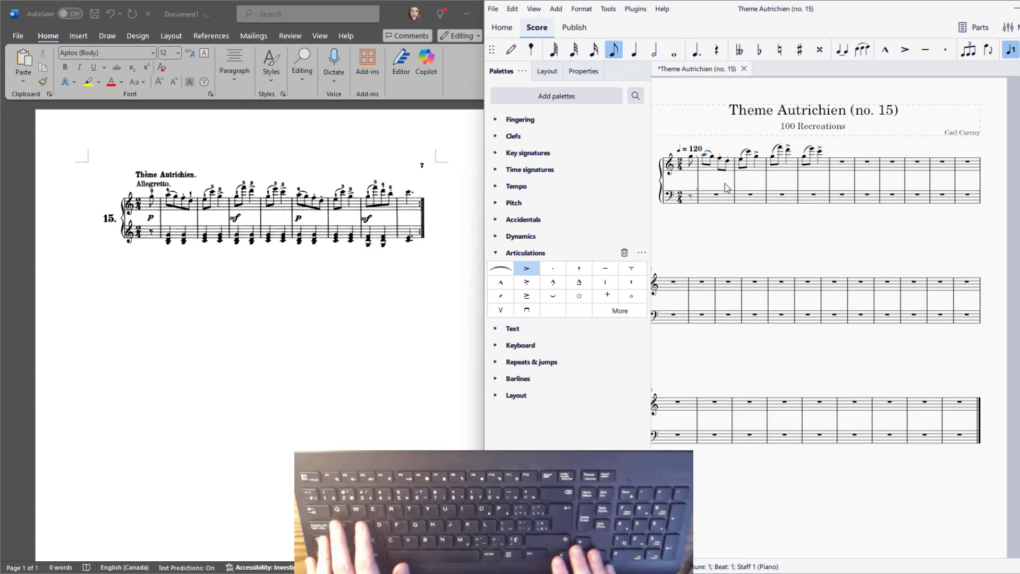
key(ctrl+shift+Right)
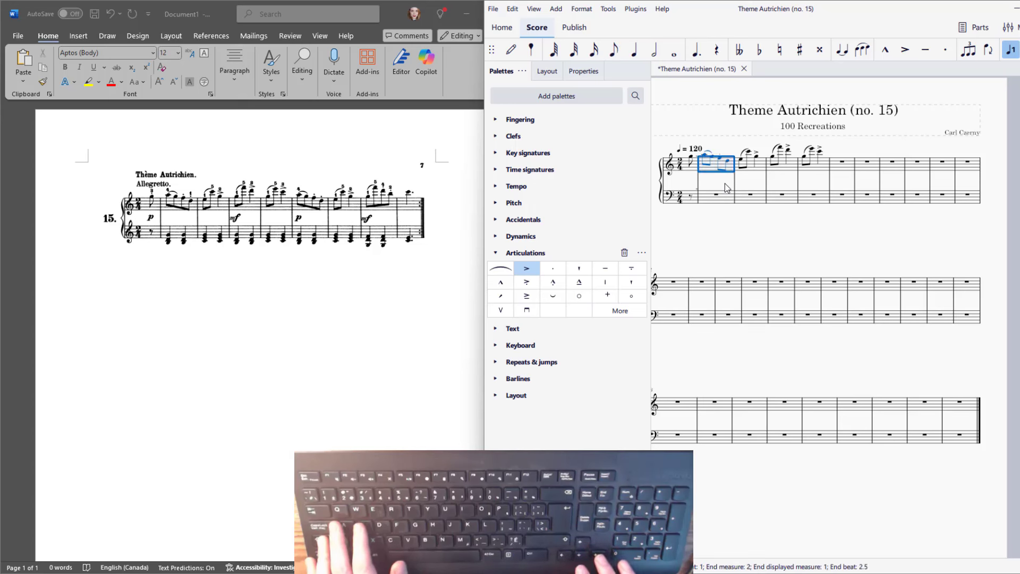
key(shift+Right)
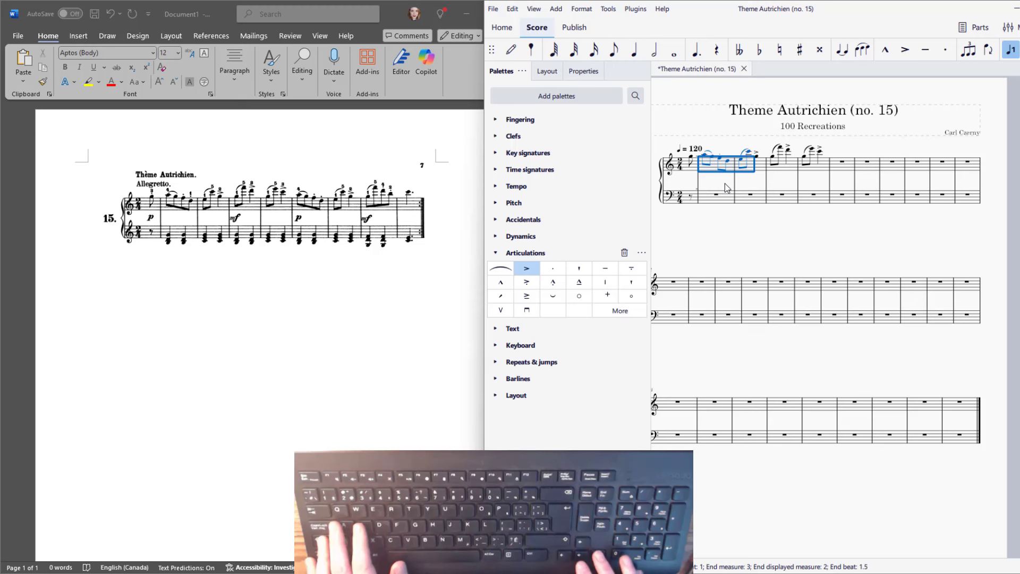
click(845, 169)
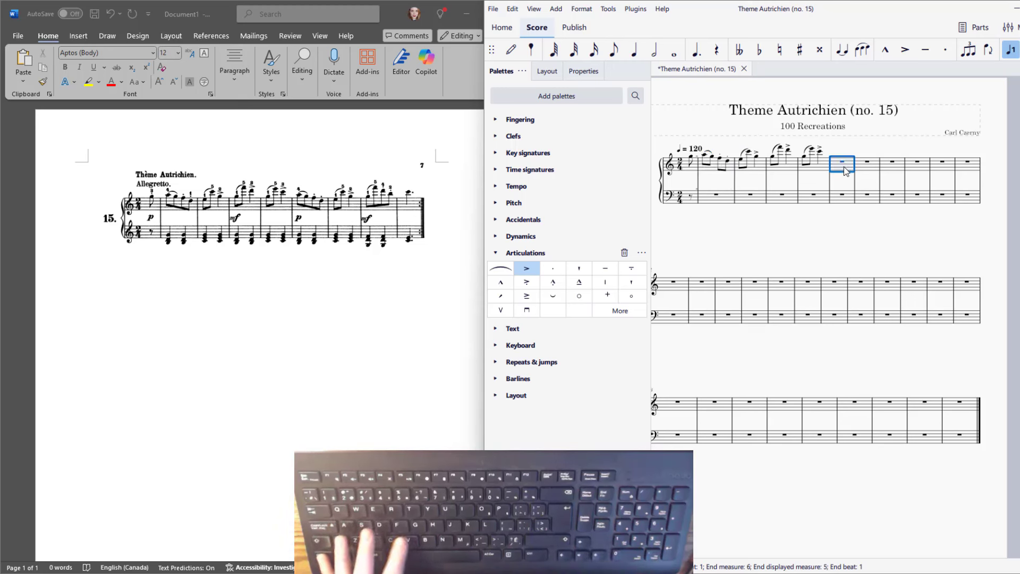
key(ctrl+v)
Step: Fill treble measure 7 with eighth notes G, high F, D and B, and choose the quarter-note duration
click(890, 164)
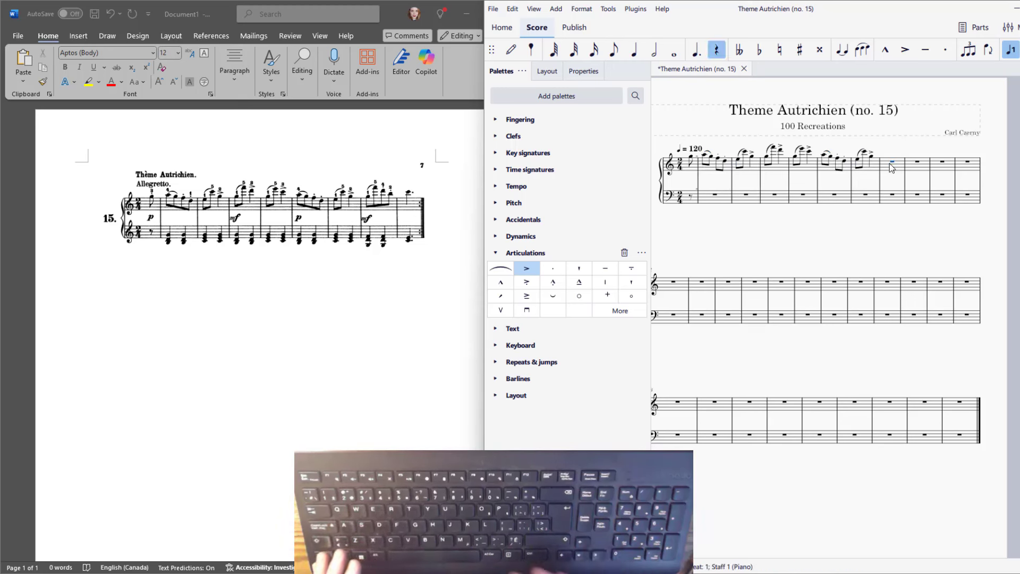
key(n)
key(4)
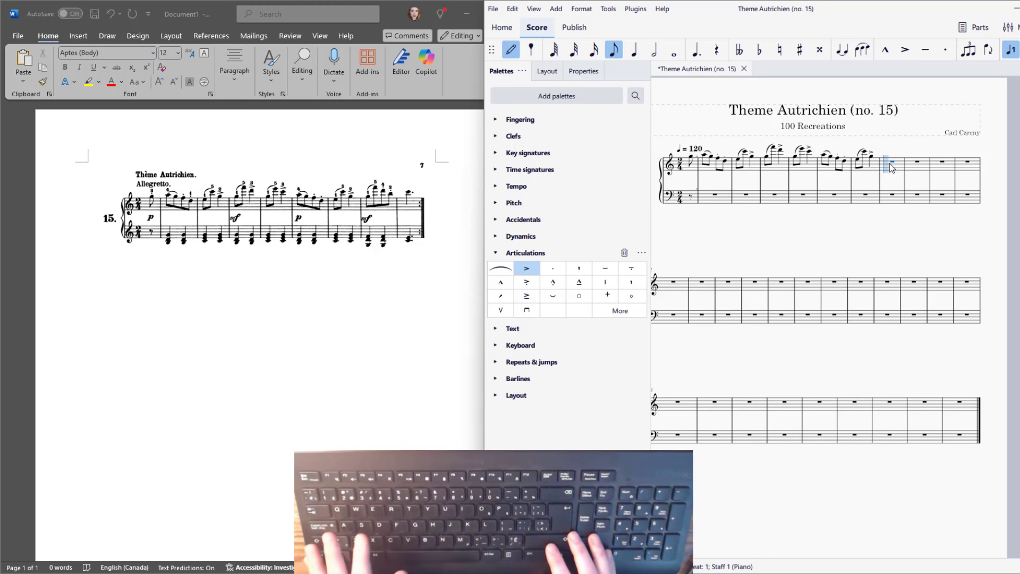
key(g)
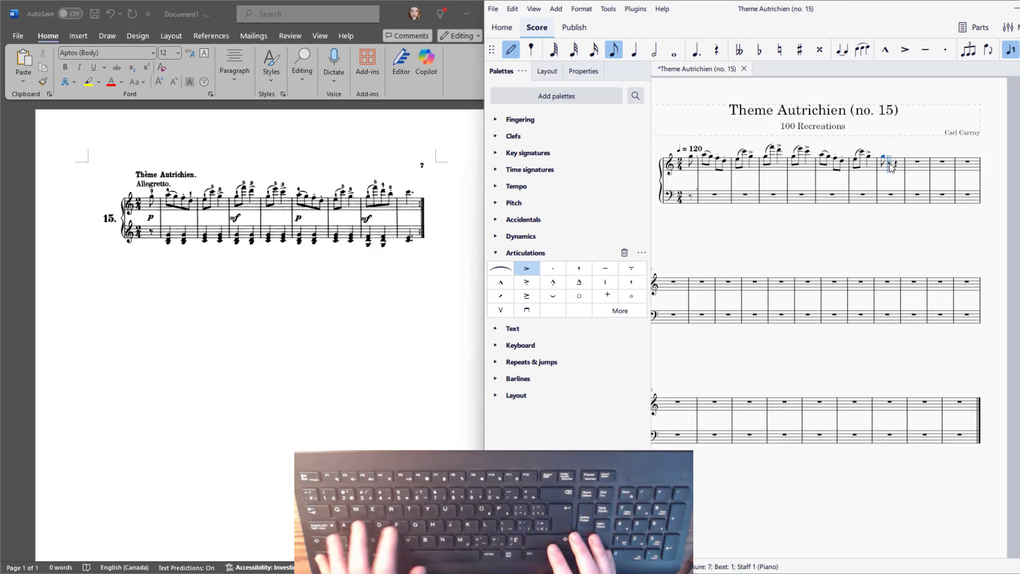
key(f)
key(ctrl+Up)
key(d)
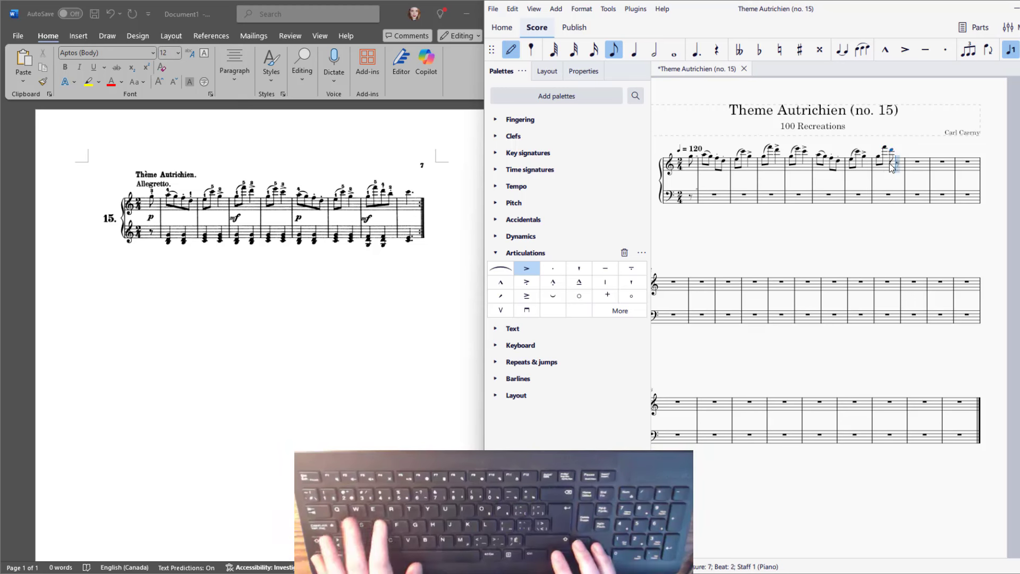
key(b)
key(5)
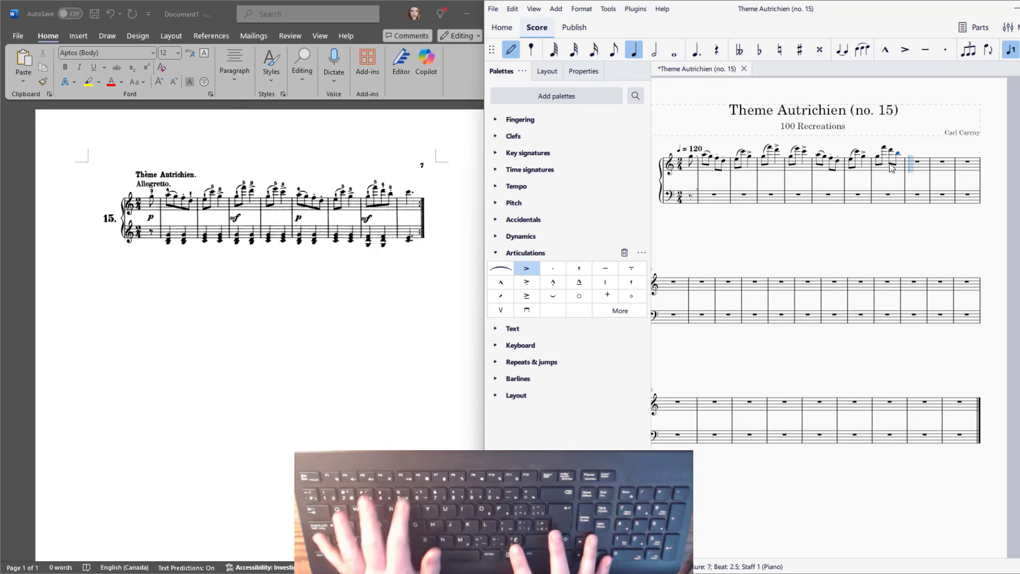
key(c)
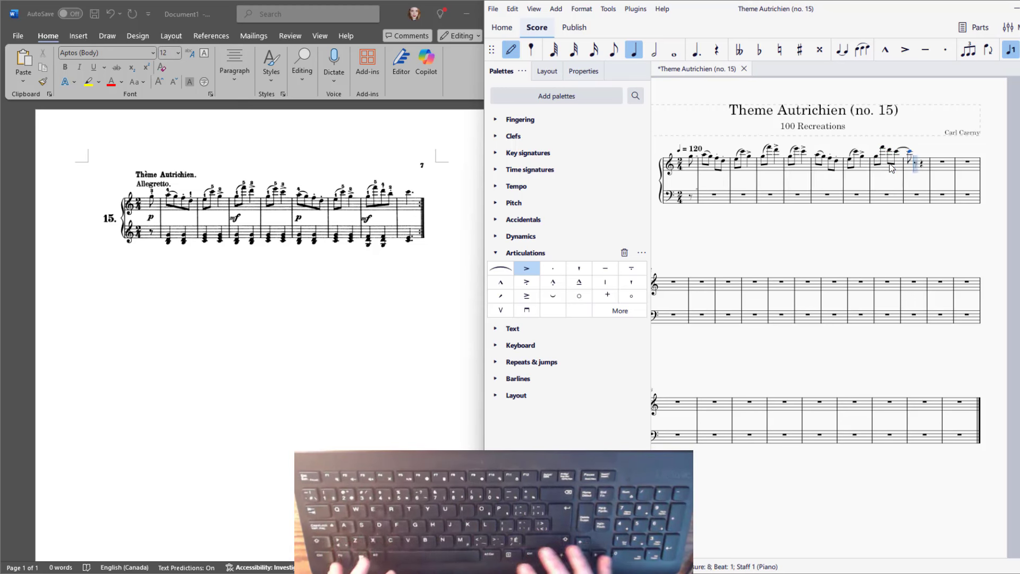
key(ctrl+z)
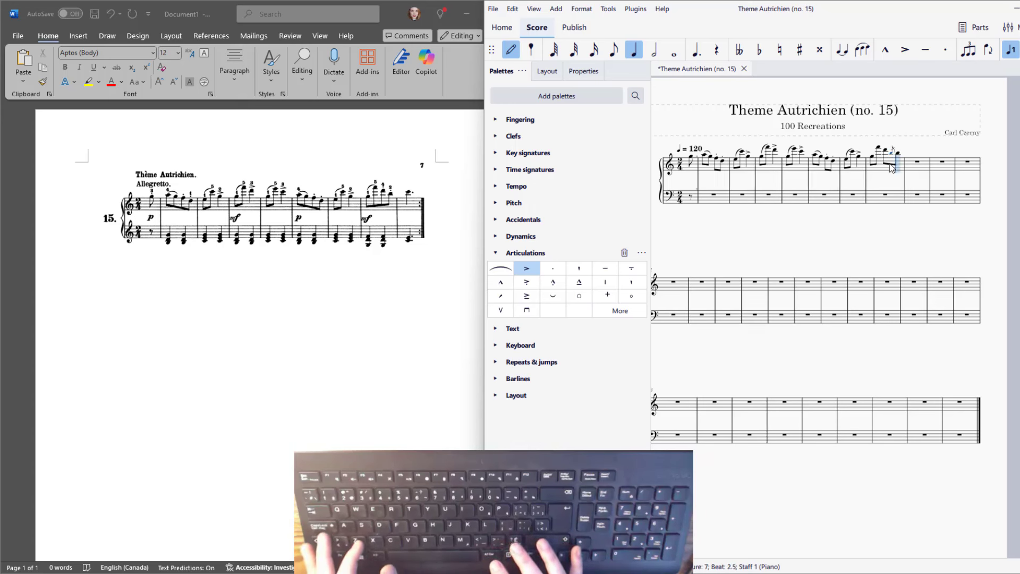
key(ctrl+z)
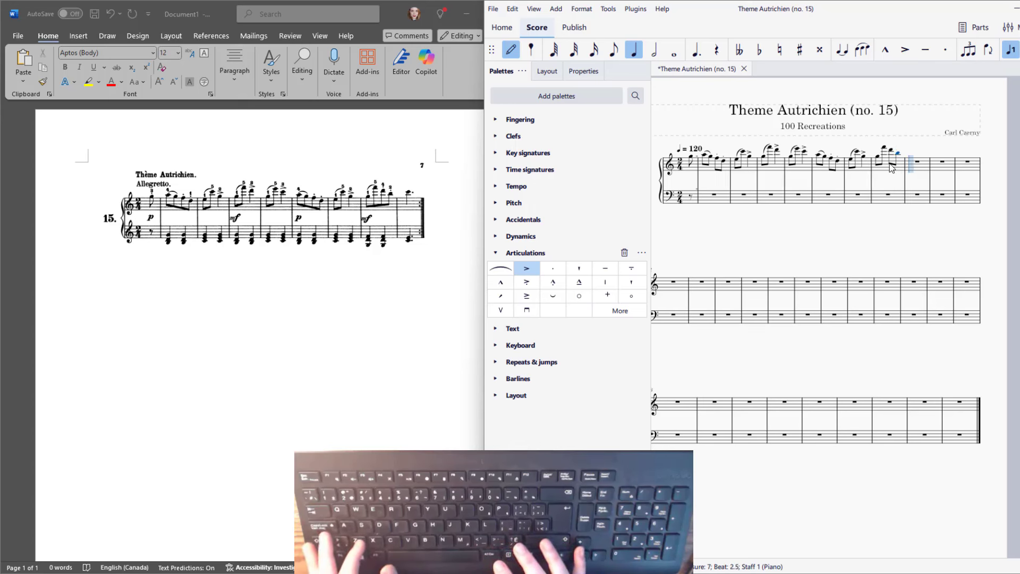
Step: Enter a dotted quarter note C in treble measure 8 and leave note input
key(Right)
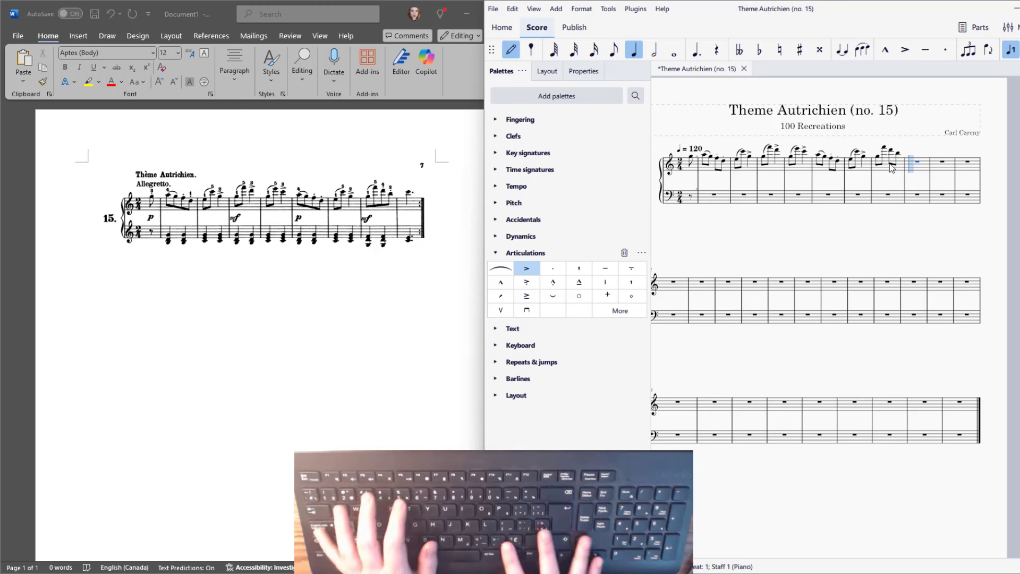
key(period)
key(c)
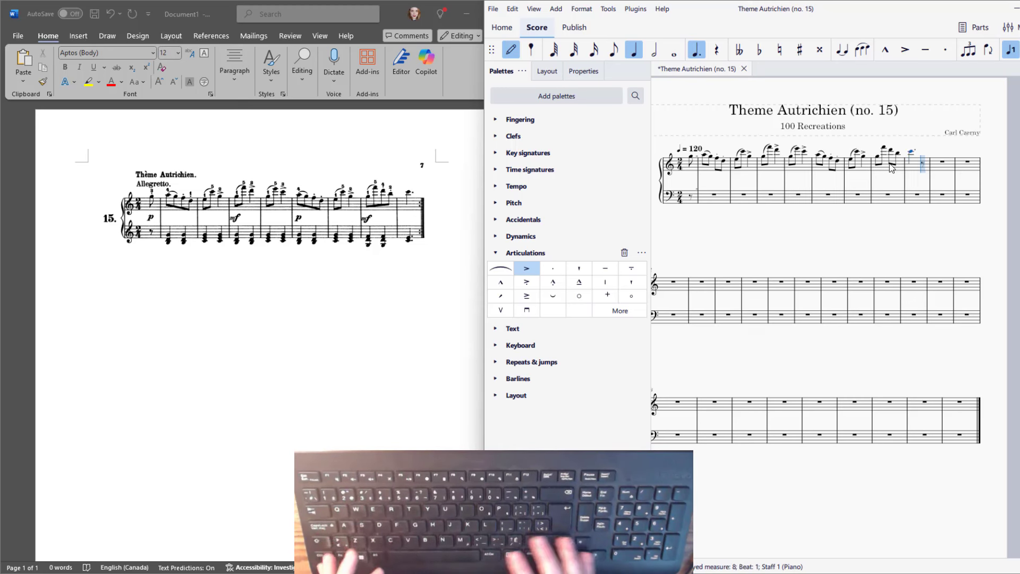
key(Escape)
Step: Set the actual duration of measure 8 to 3/8 in its measure properties
click(920, 167)
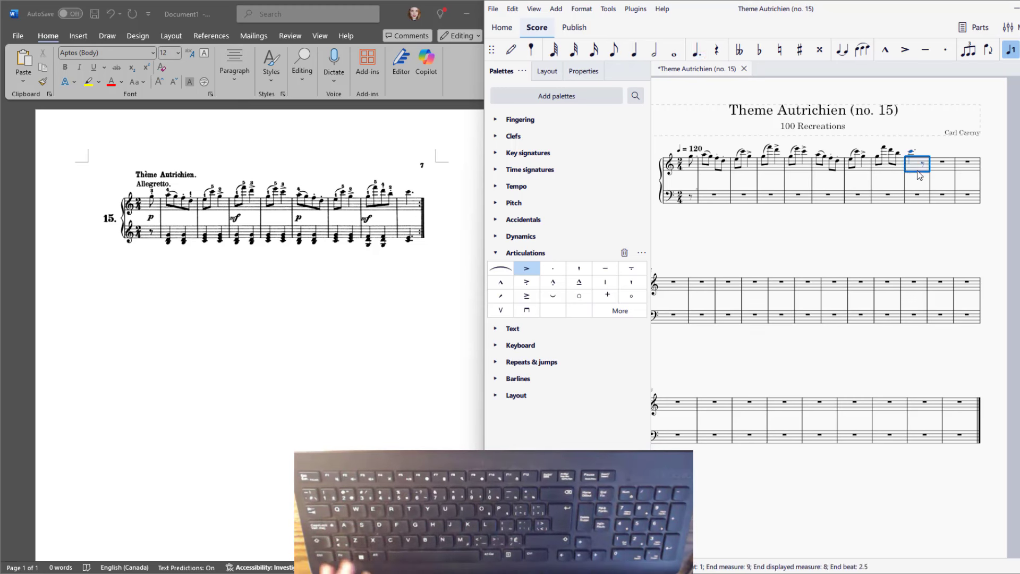
right_click(920, 176)
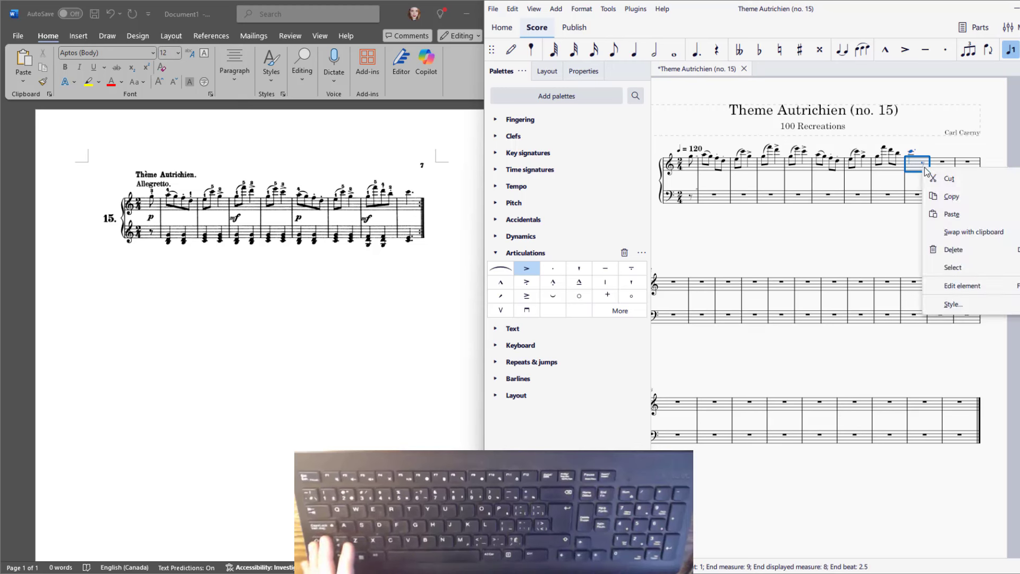
click(913, 195)
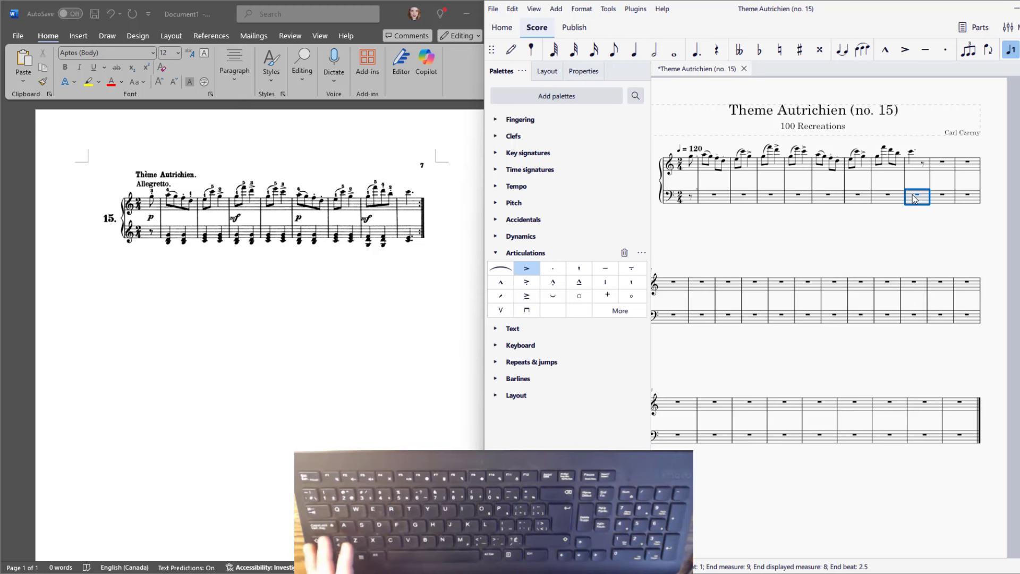
key(shift+Up)
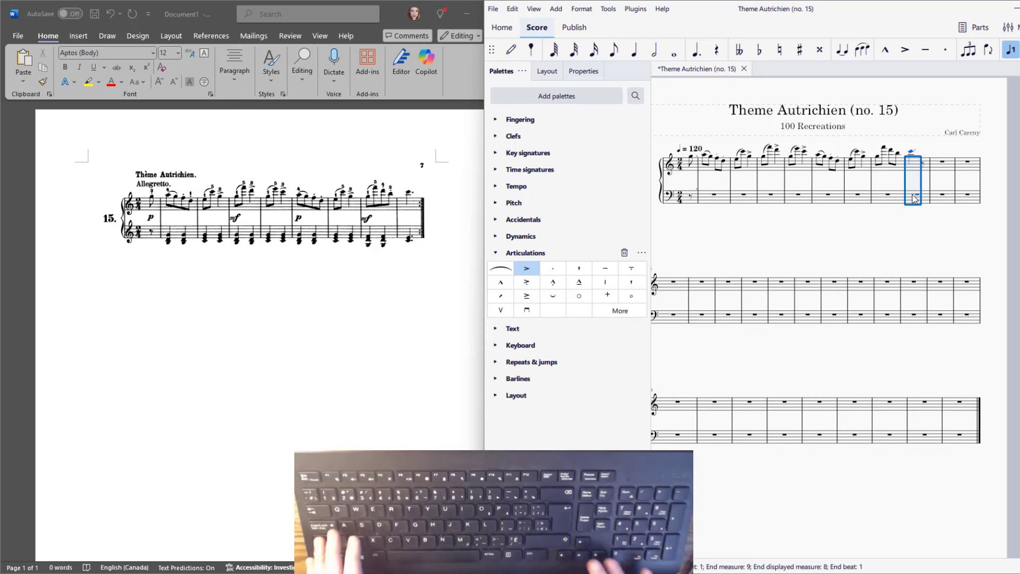
right_click(913, 197)
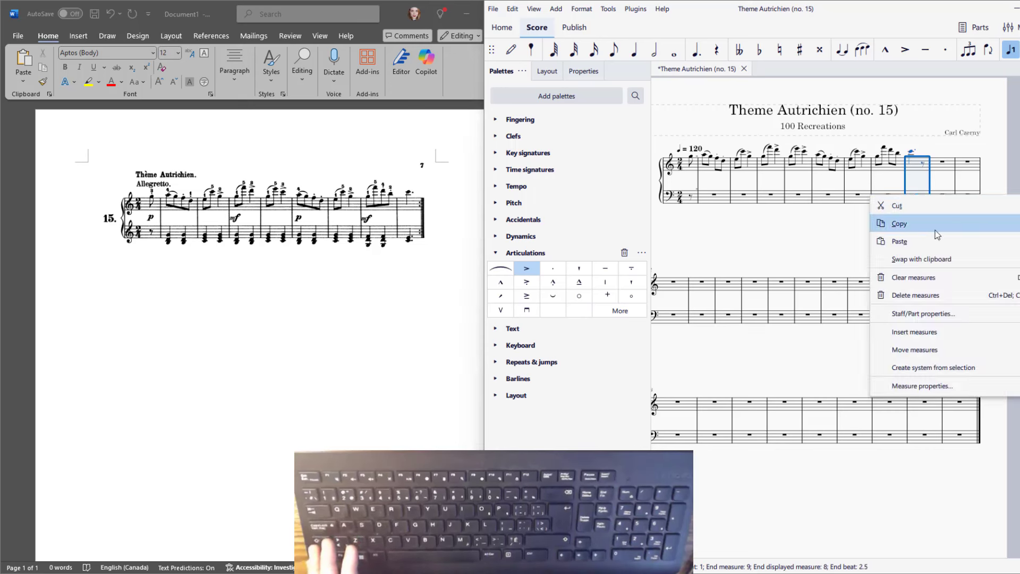
click(925, 387)
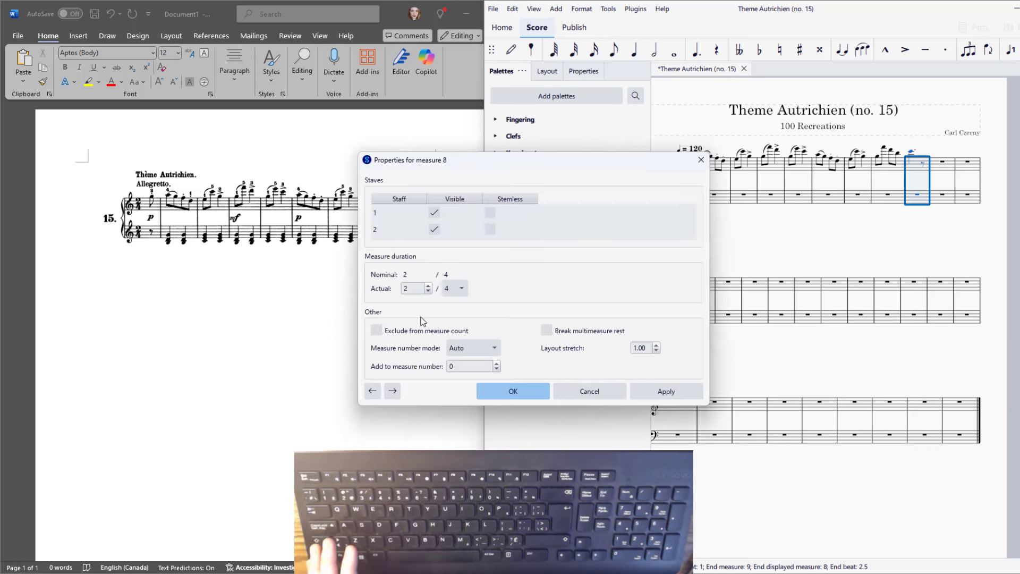
click(460, 290)
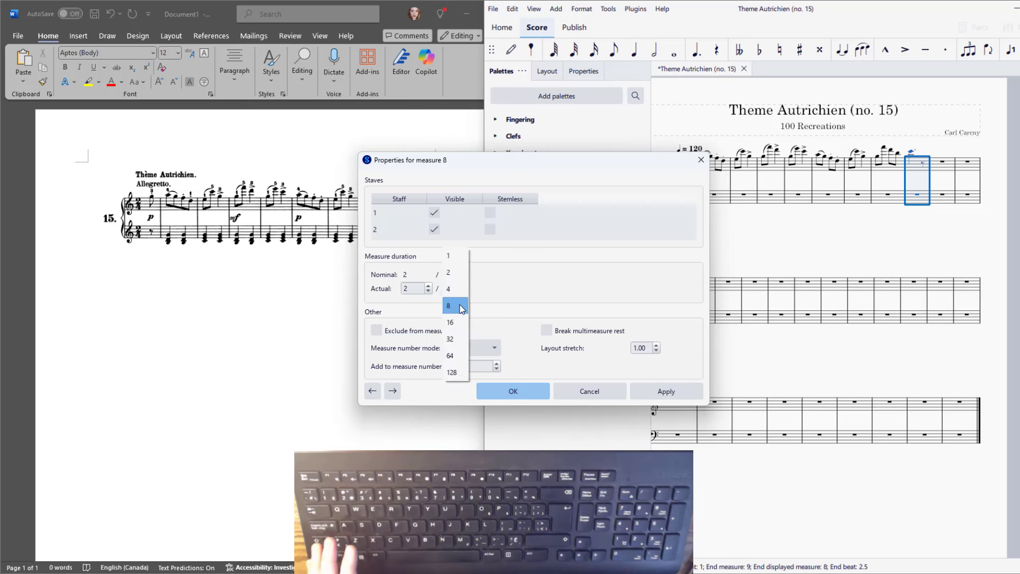
click(450, 302)
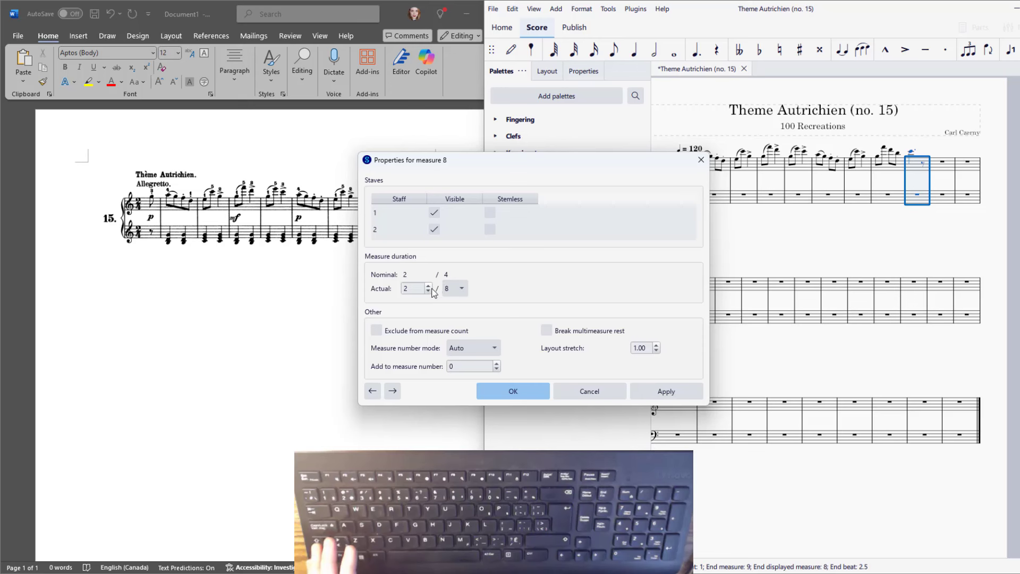
click(525, 392)
click(939, 167)
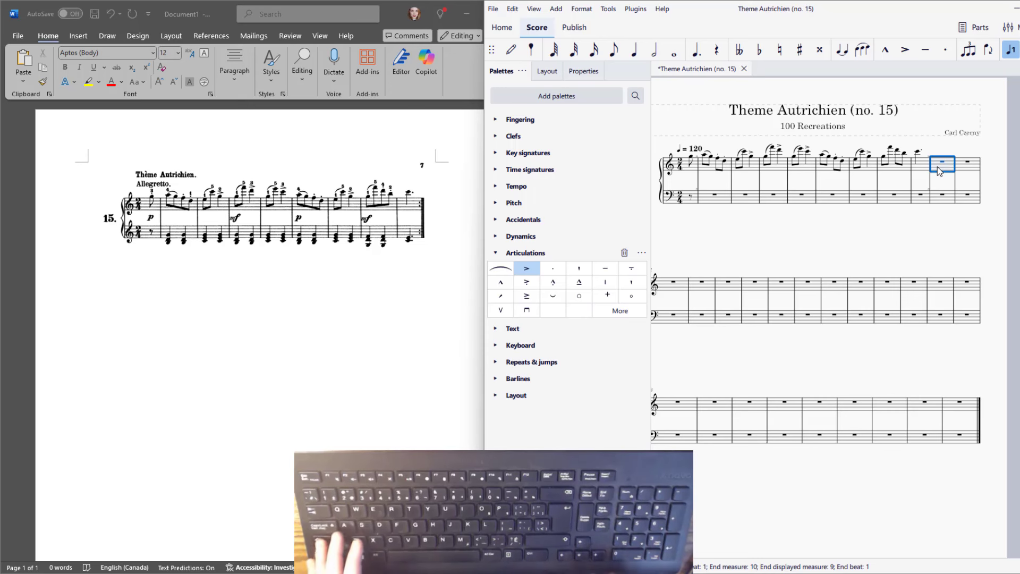
key(shift+Down)
key(shift+Right)
key(ctrl+shift+End)
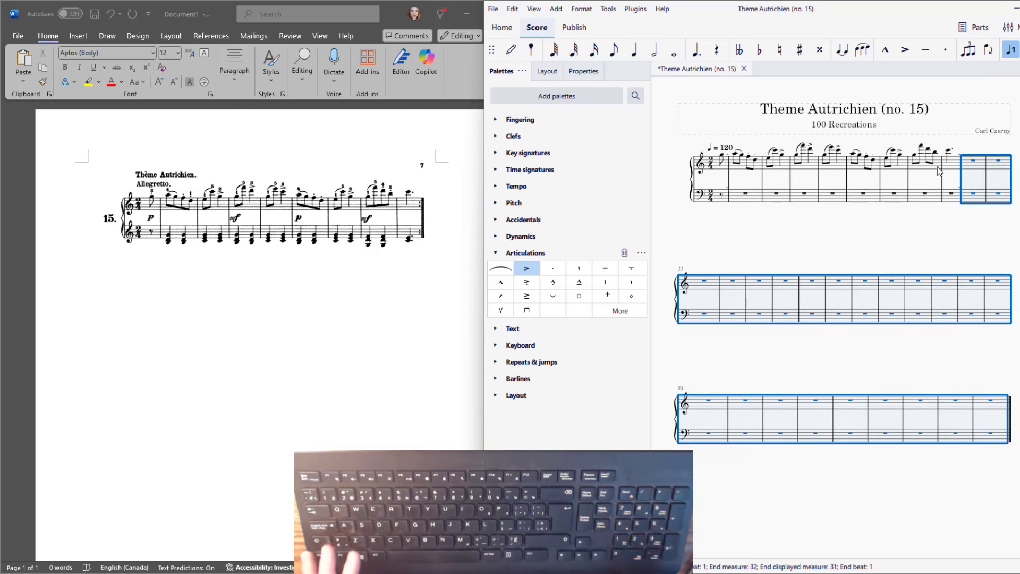
key(Escape)
Step: Delete all empty measures from measure 9 to the end of the score on both staves
click(972, 169)
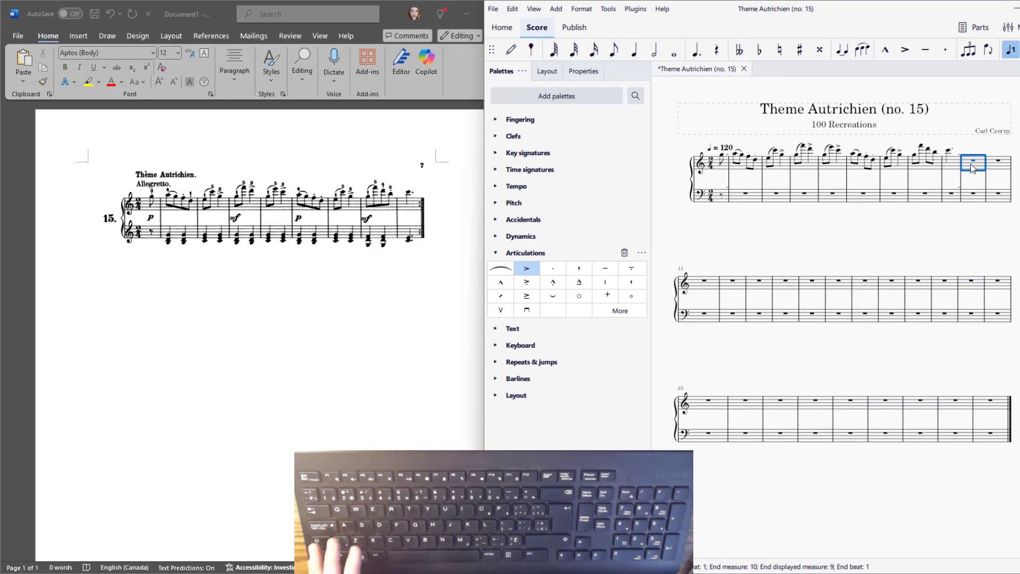
key(shift+Down)
key(shift+Right)
key(ctrl+shift+End)
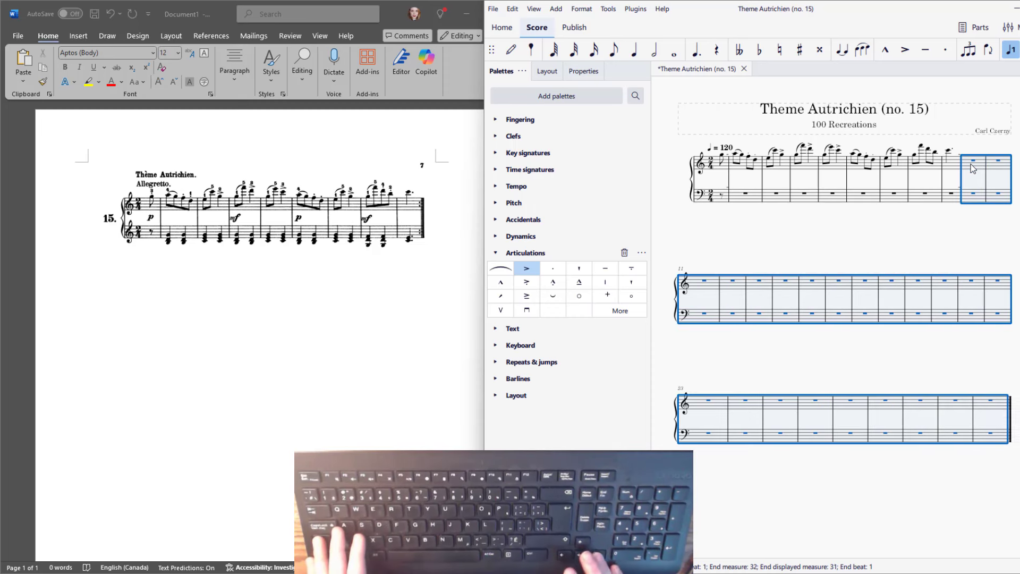
key(ctrl+Delete)
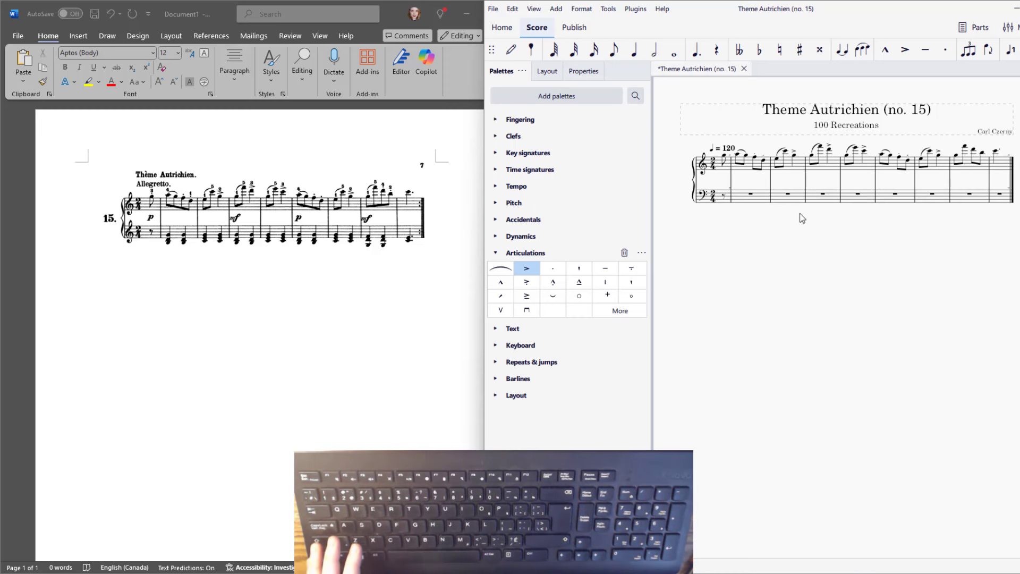
Step: Replace the lower staff's opening bass clef with a treble clef
click(496, 253)
click(498, 138)
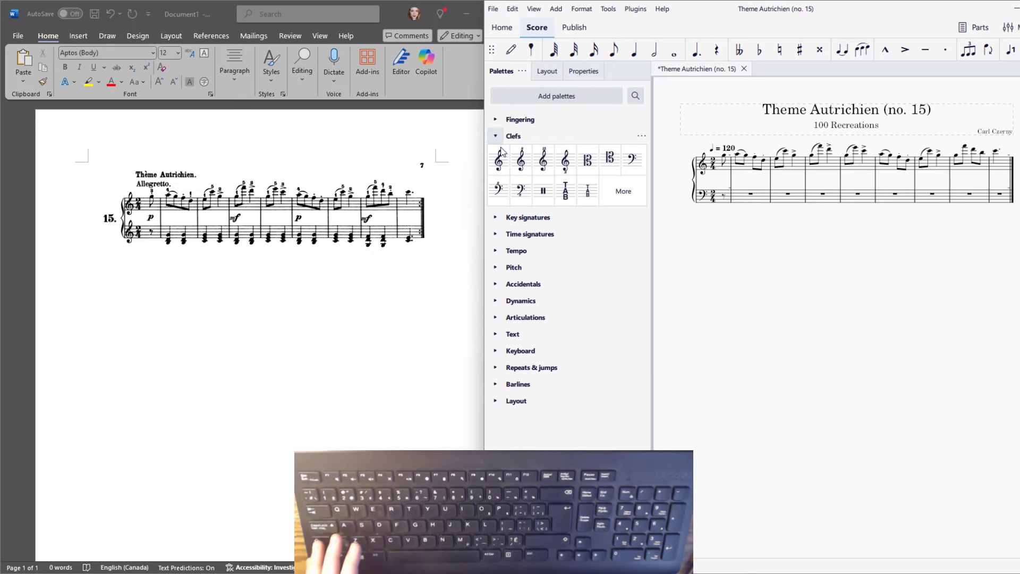
drag(499, 159, 709, 199)
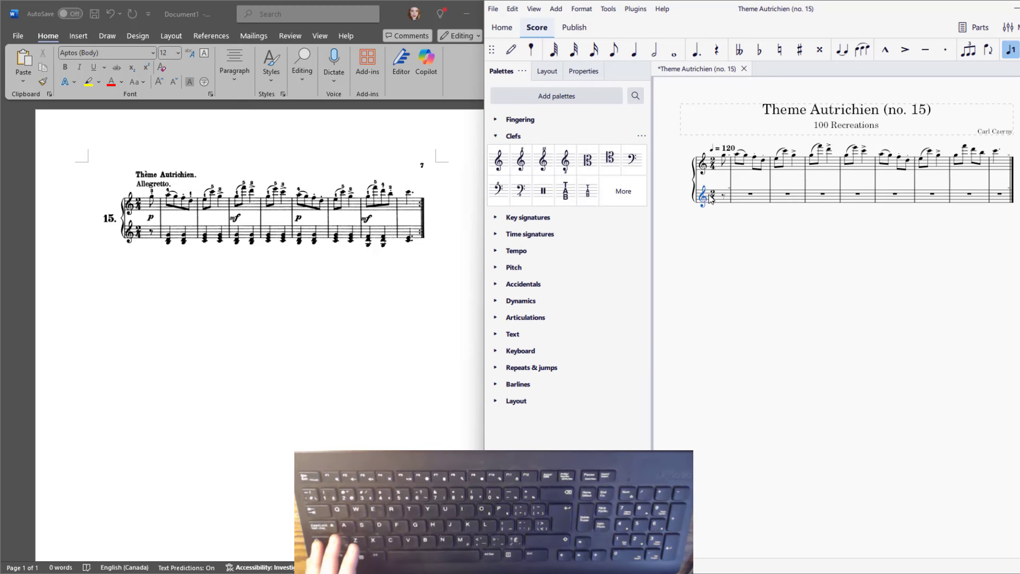
Step: In upper-staff measure 7, slur the first two eighth notes G and F and add staccato to the D and B
click(957, 159)
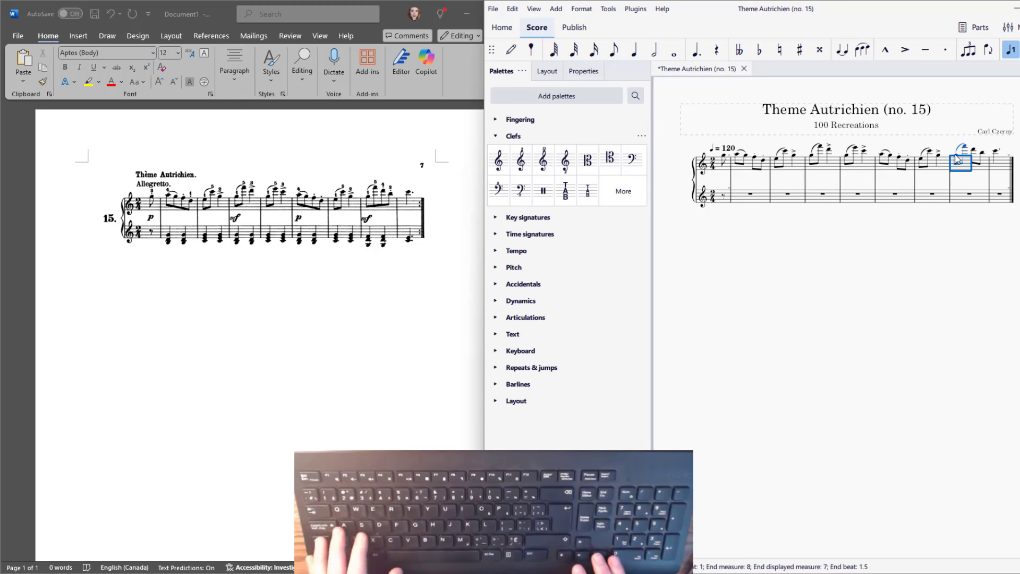
key(Right)
key(shift+s)
key(Right)
key(shift+s)
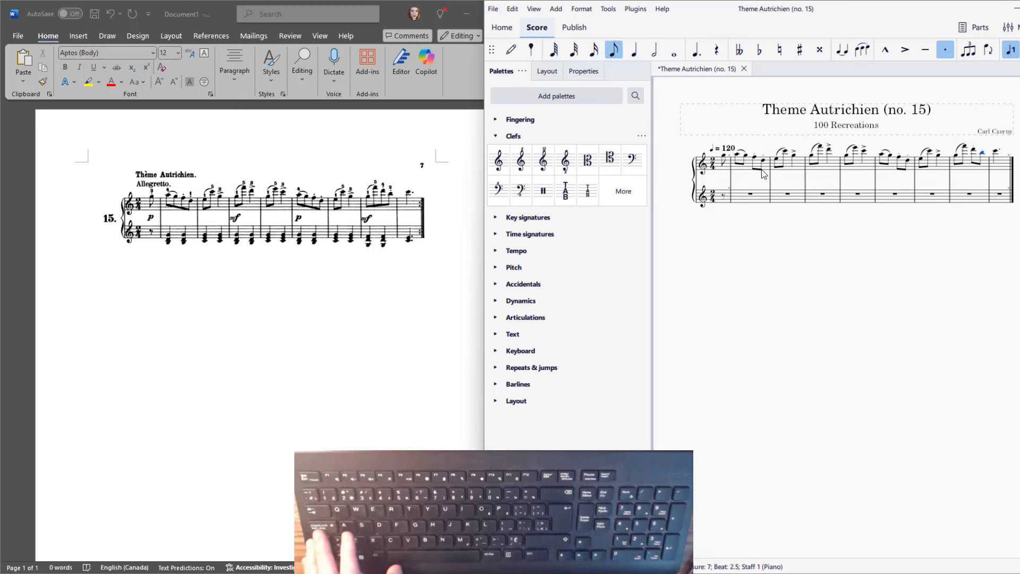
Step: Fill lower-staff measure 1 with two quarter-note chords of B, D and G, starting on the B below middle C
click(755, 197)
key(n)
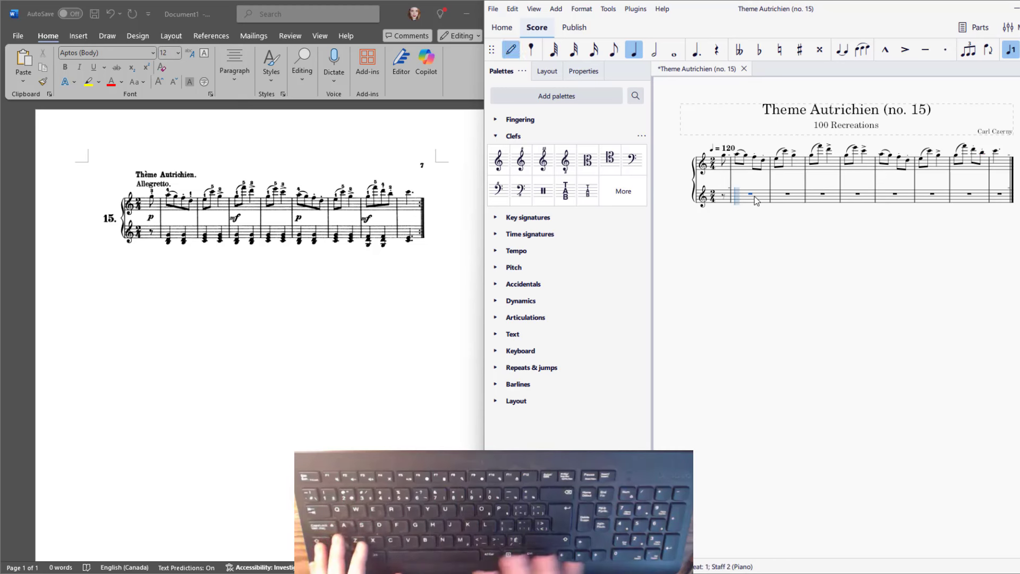
key(c)
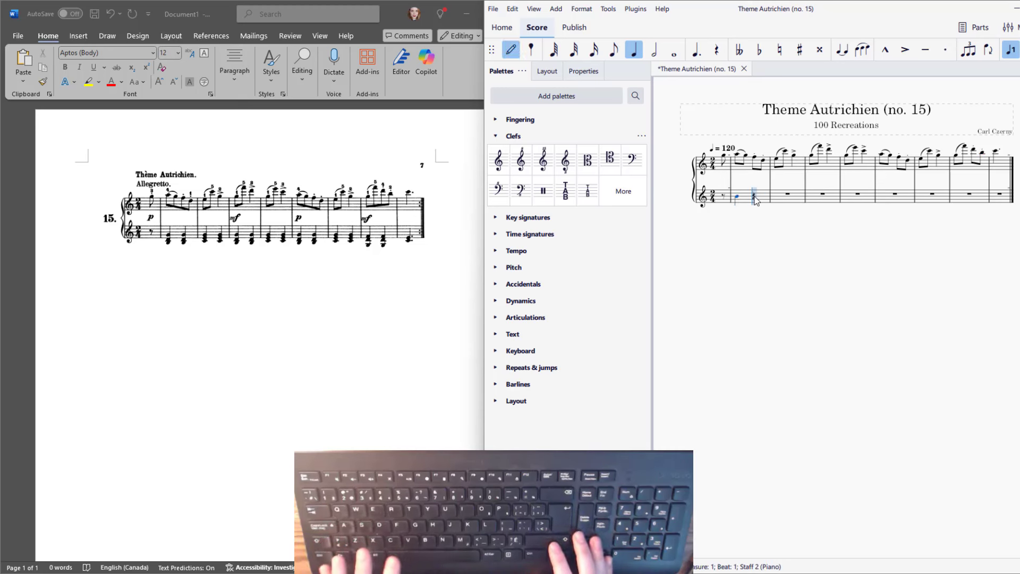
key(ctrl+Down)
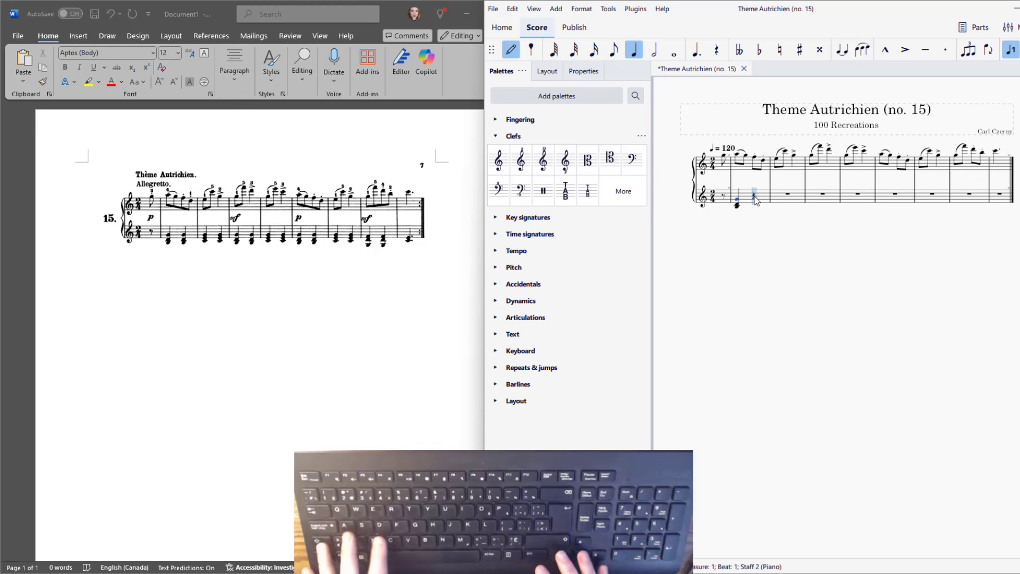
key(c)
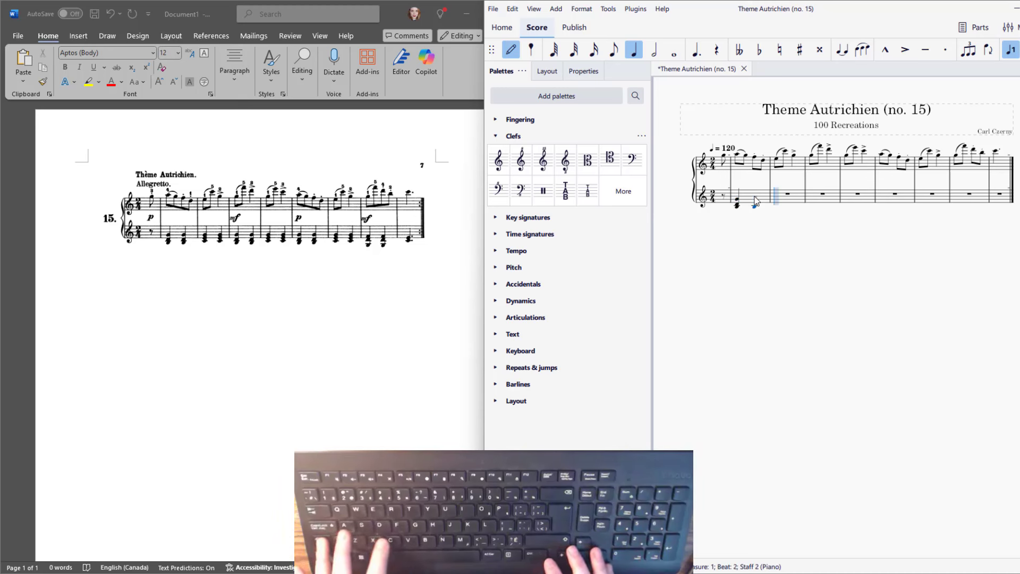
key(shift+d)
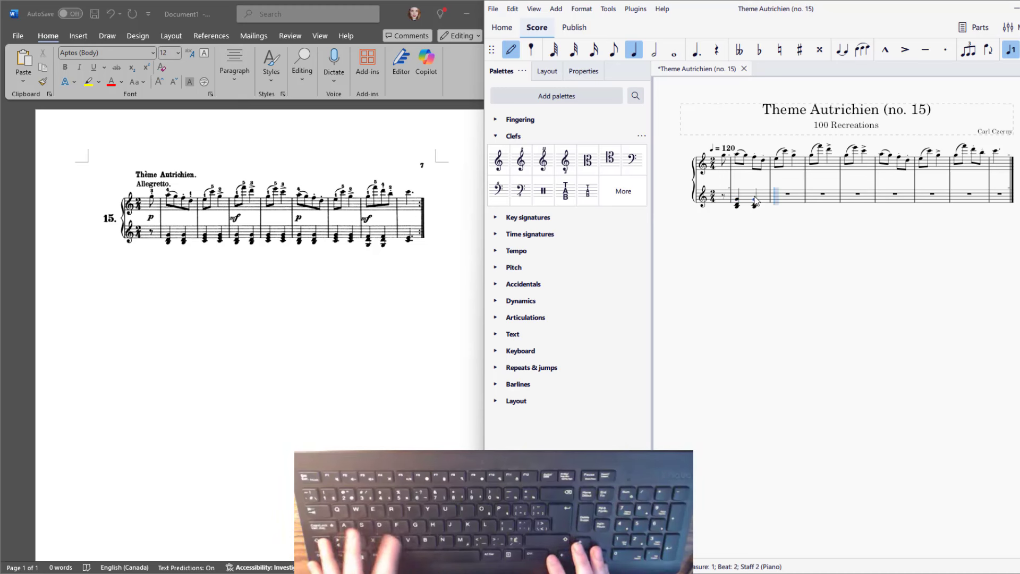
Step: Fill lower-staff measure 2 with two quarter-note chords of C, E and G and leave note input
key(c)
key(shift+d)
key(c)
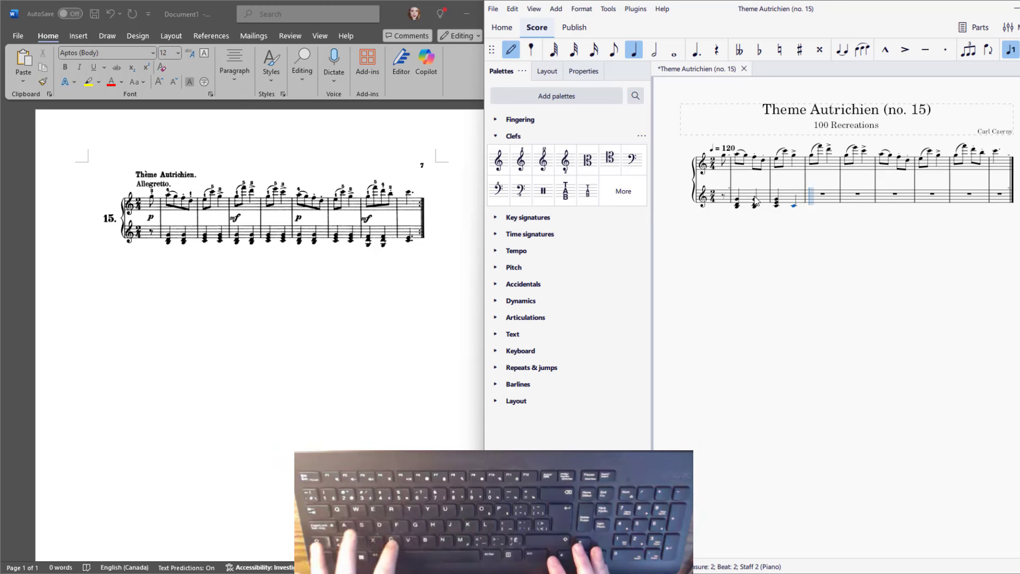
key(shift+d)
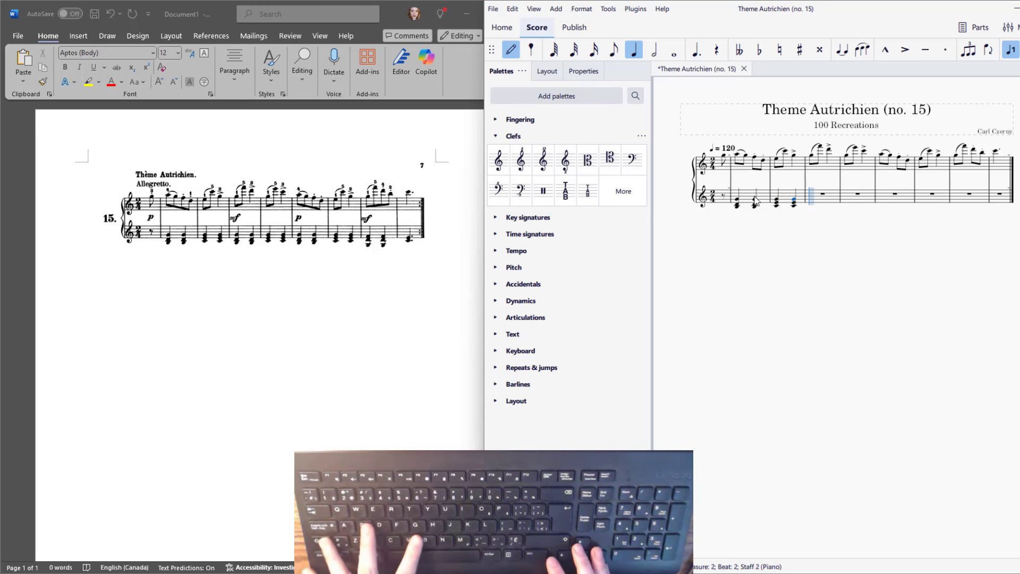
key(Escape)
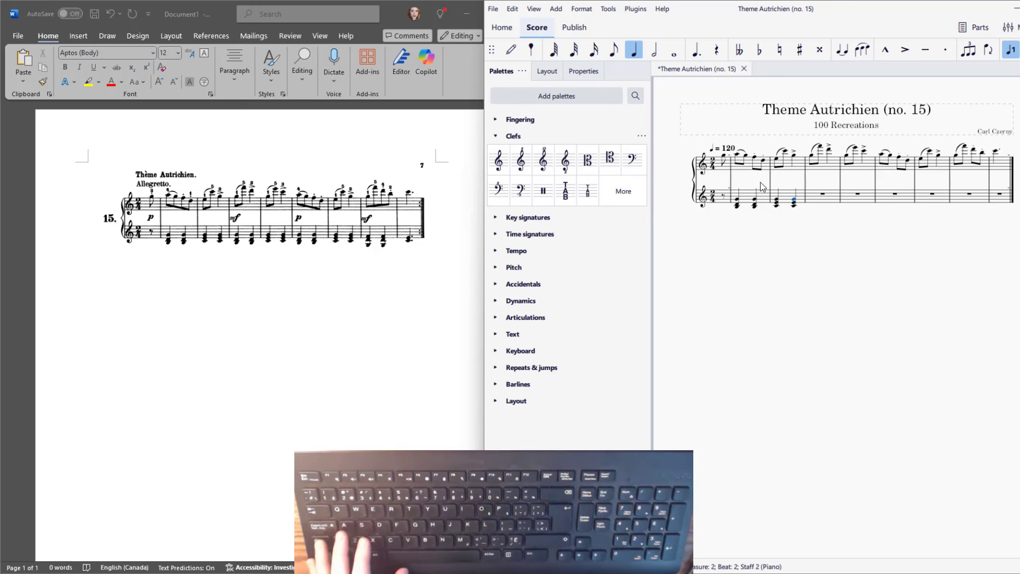
Step: Copy lower-staff measures 1 and 2 and paste them starting at measure 3 and again at measure 5
click(735, 204)
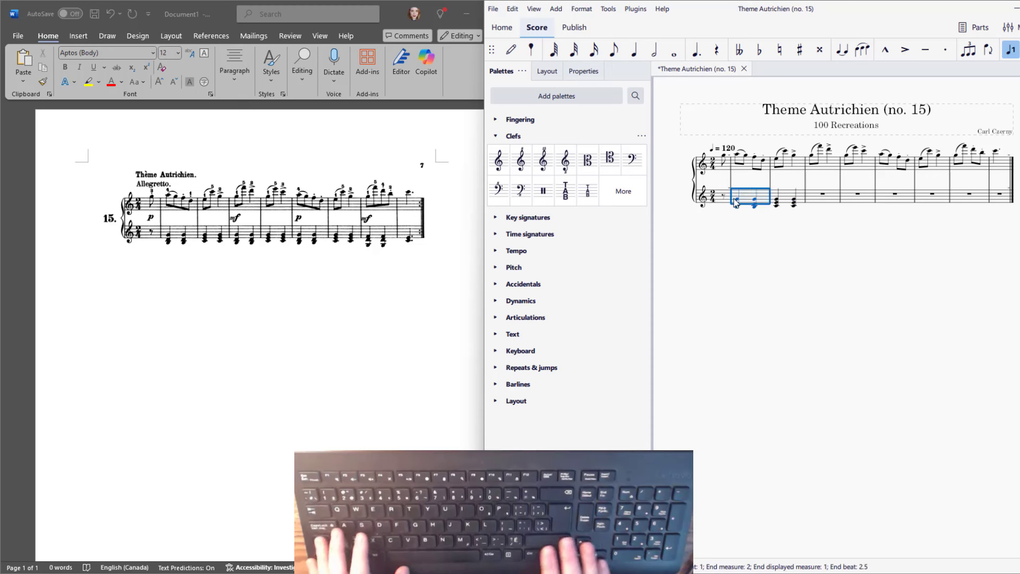
key(shift+Right)
key(shift+Right)
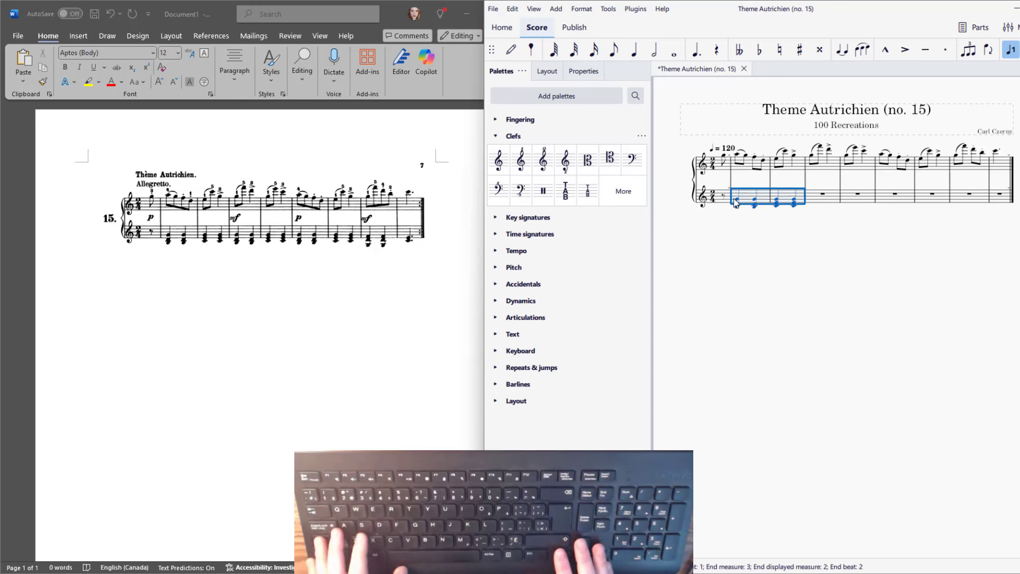
key(shift+Right)
key(shift+Left)
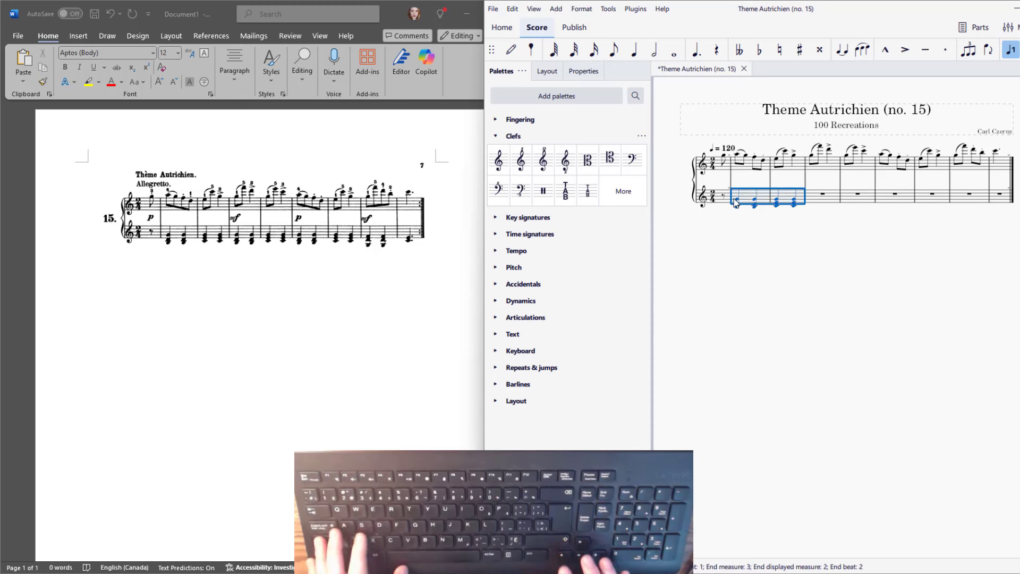
key(ctrl+c)
click(830, 197)
key(ctrl+v)
click(892, 197)
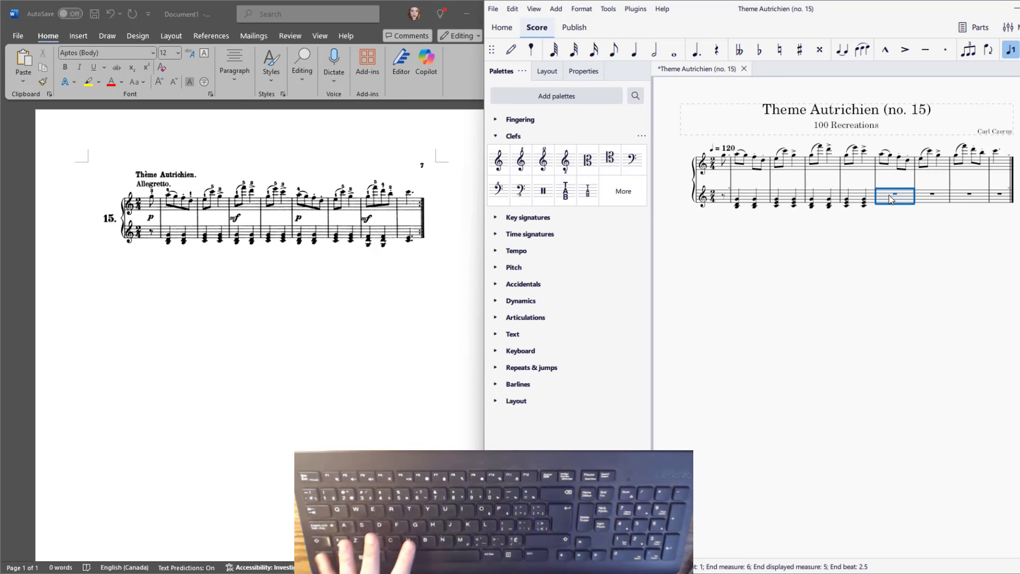
key(ctrl+v)
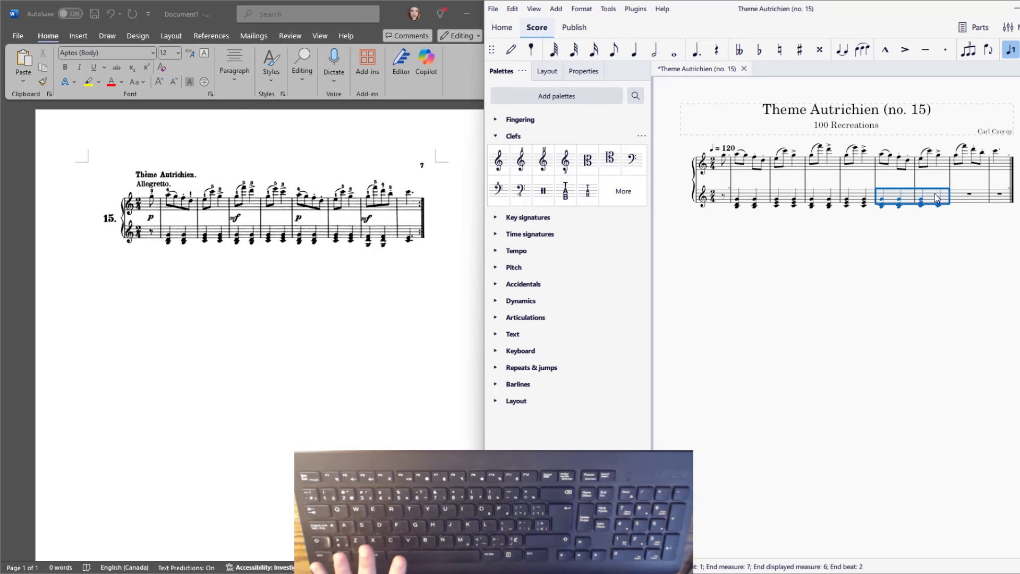
Step: Fill lower-staff measure 7 with two identical quarter-note chords reaching from the G below middle C up to F
click(971, 196)
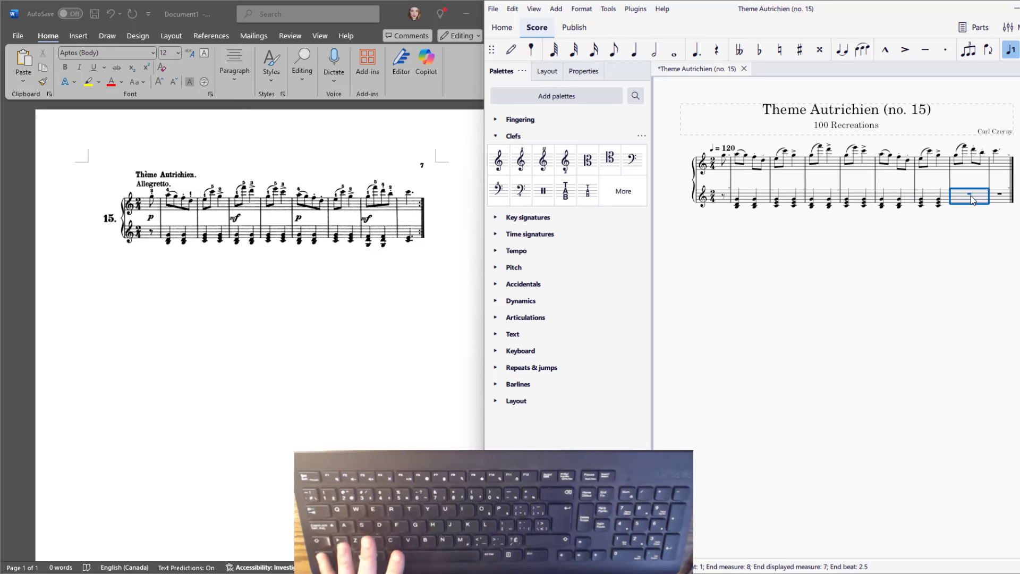
key(n)
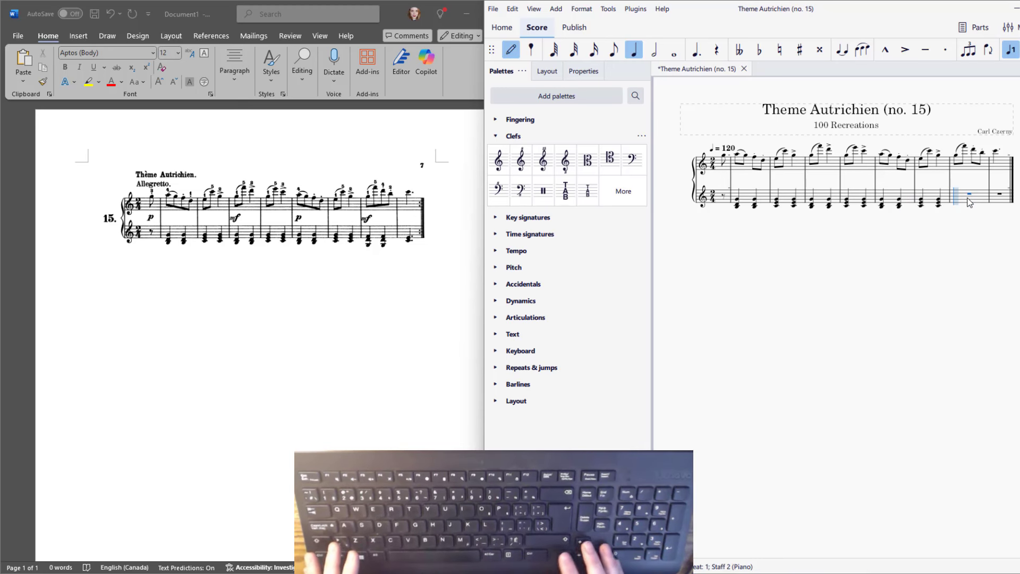
key(c)
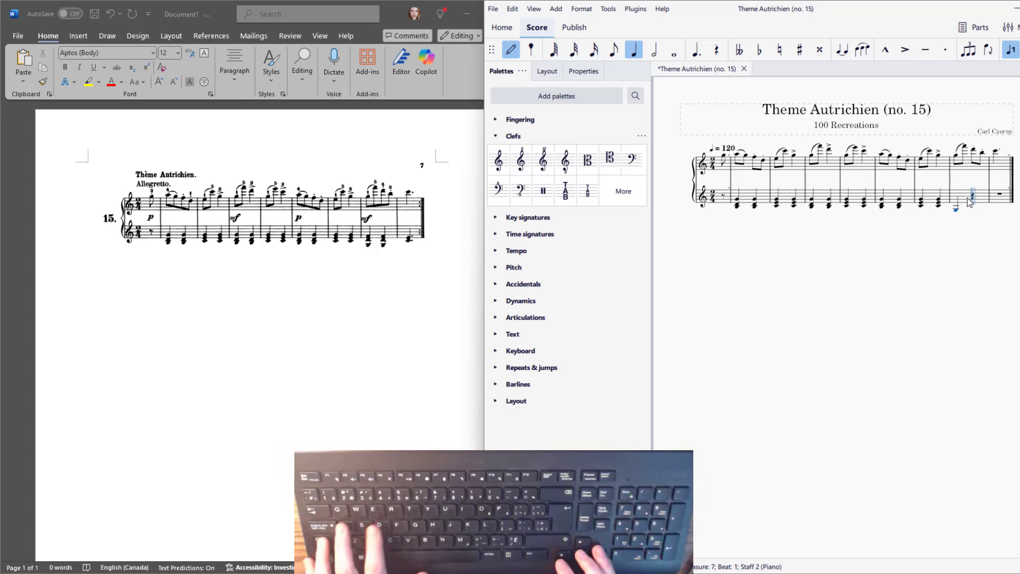
key(shift+f)
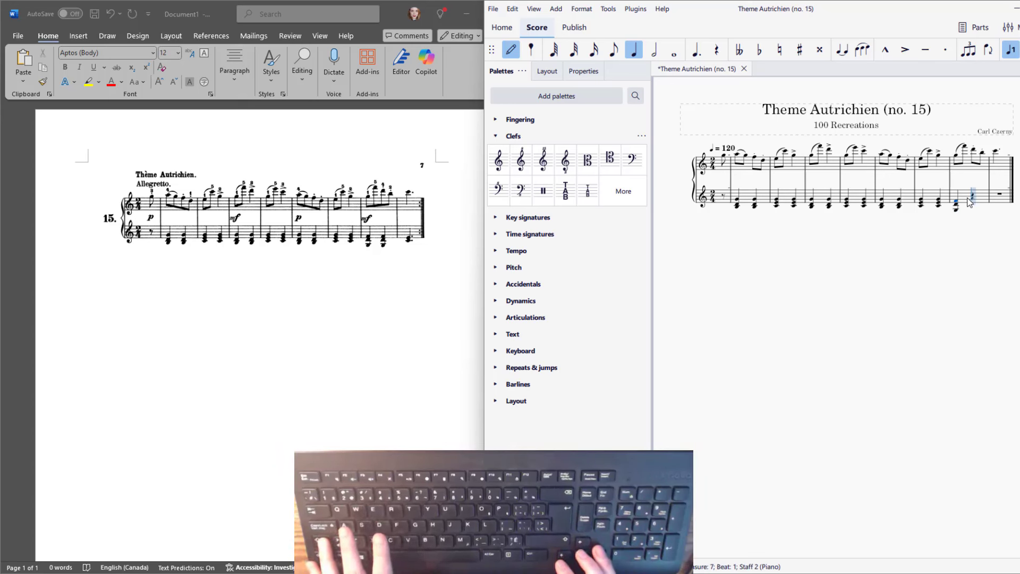
key(Right)
key(Left)
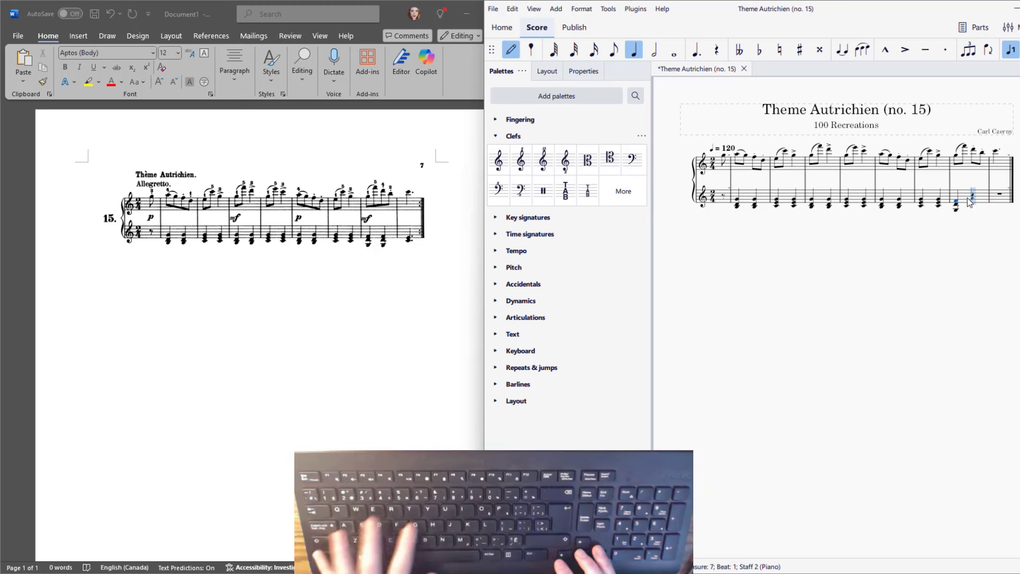
key(g)
key(shift+f)
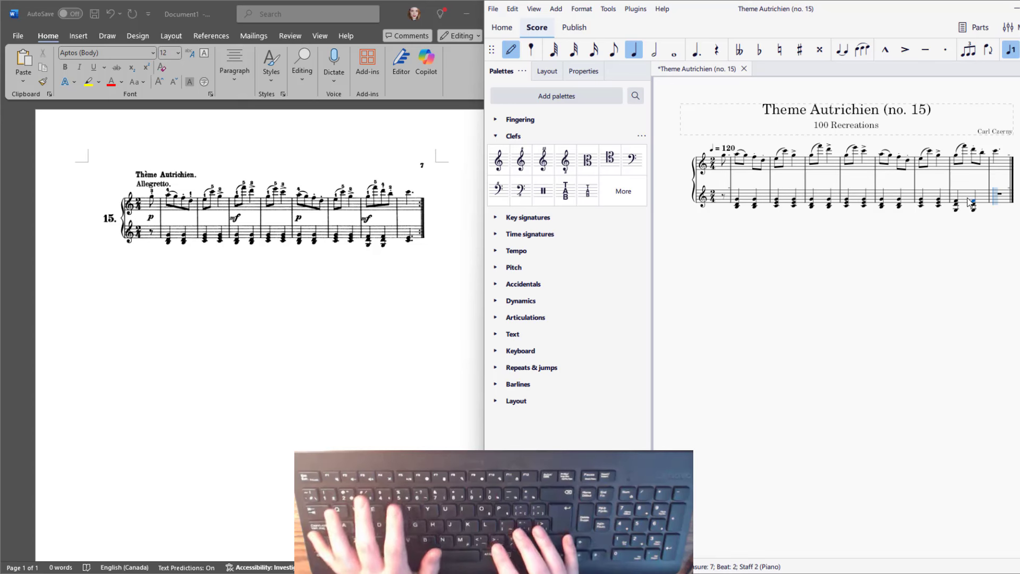
Step: Fill the last lower-staff measure with a dotted-quarter chord of middle C and E and leave note input
key(period)
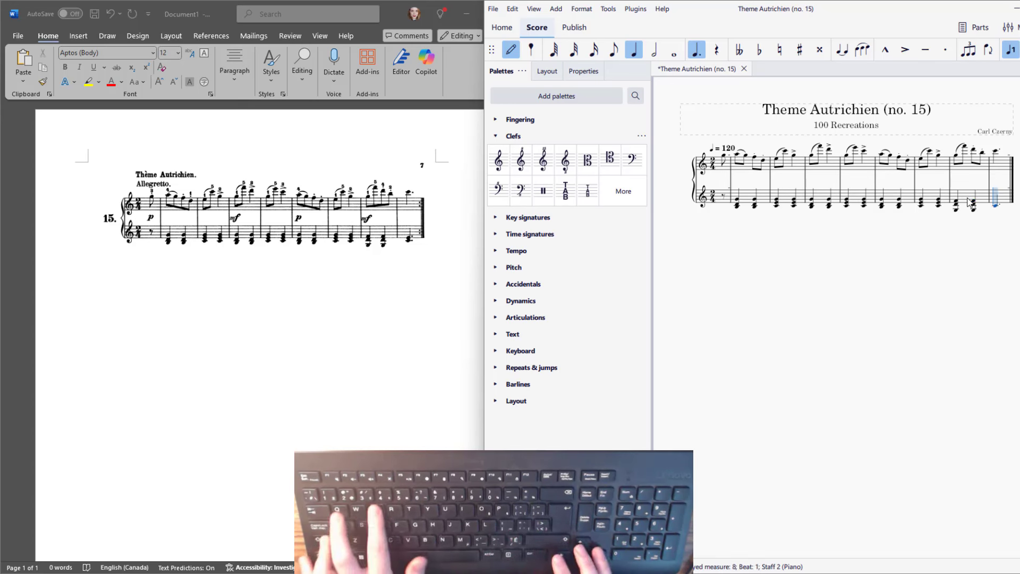
key(c)
key(Escape)
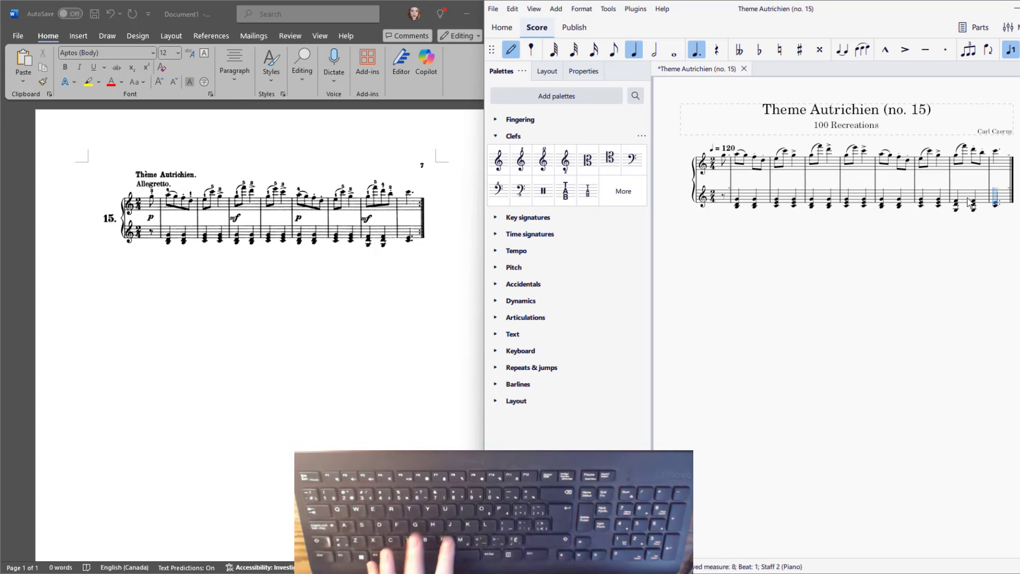
Step: Add the printed dynamics: p at the pickup, mf at measure 3, p at measure 5 and mf at measure 7
click(497, 300)
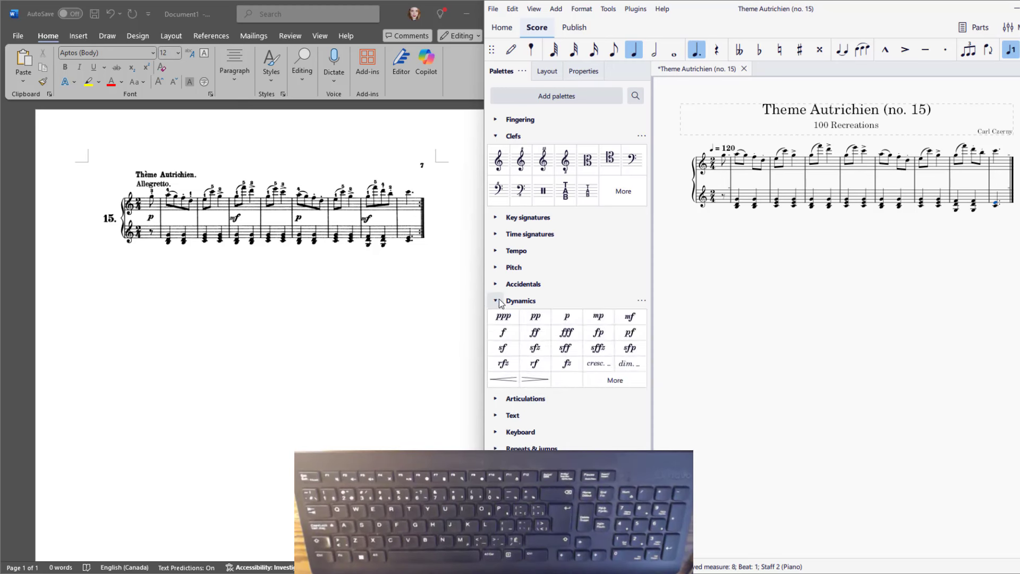
click(725, 160)
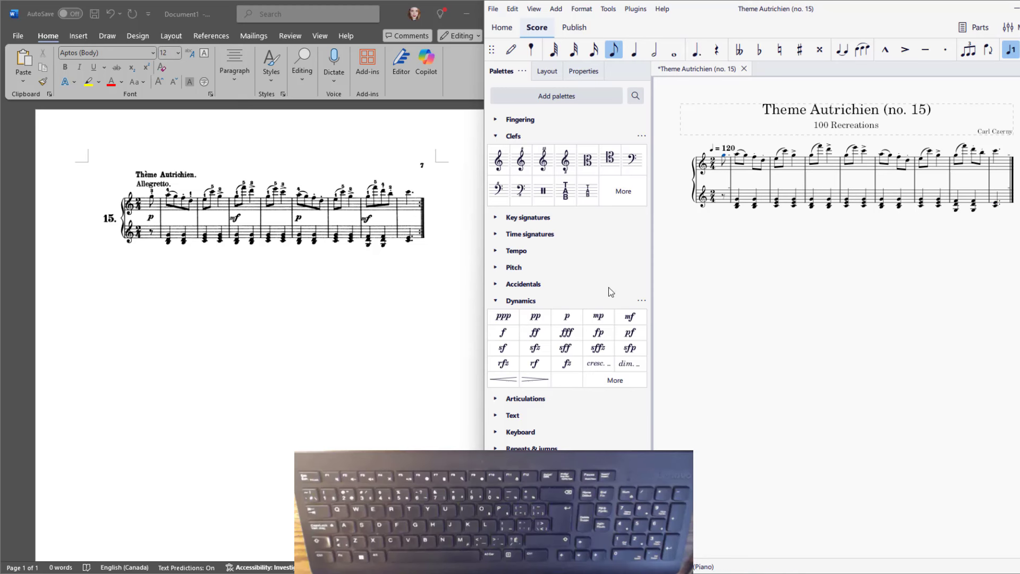
click(567, 317)
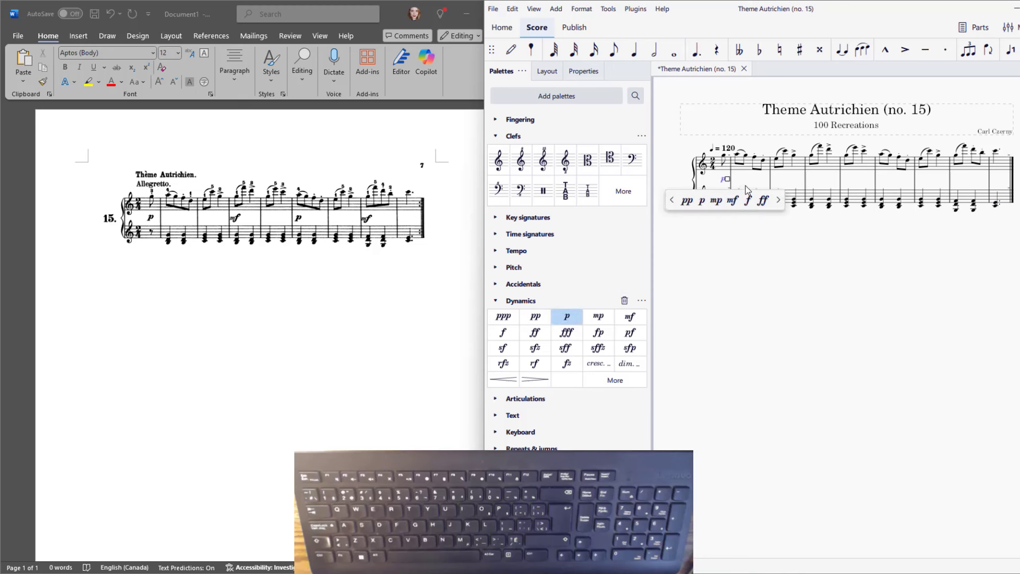
click(813, 162)
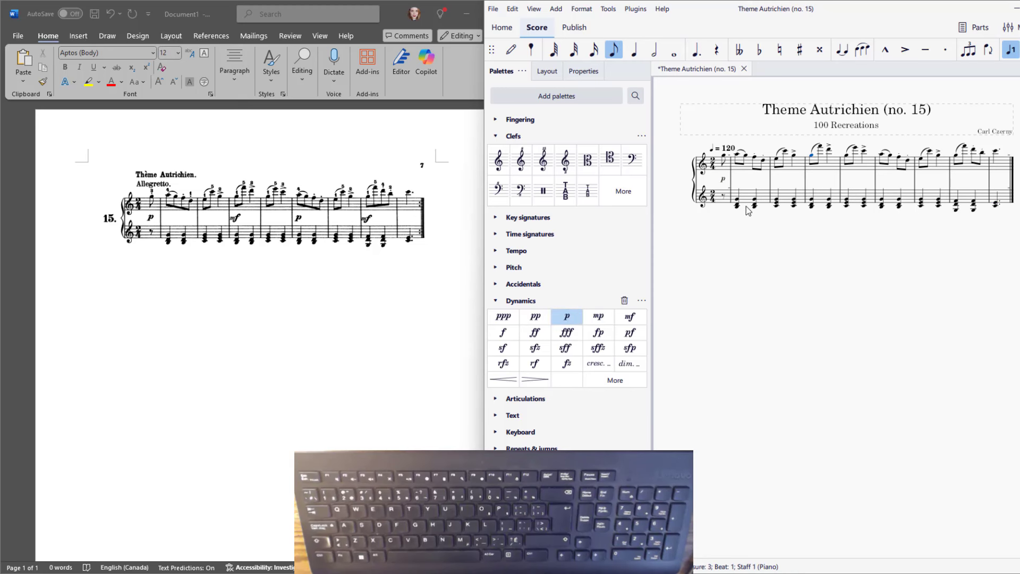
click(629, 316)
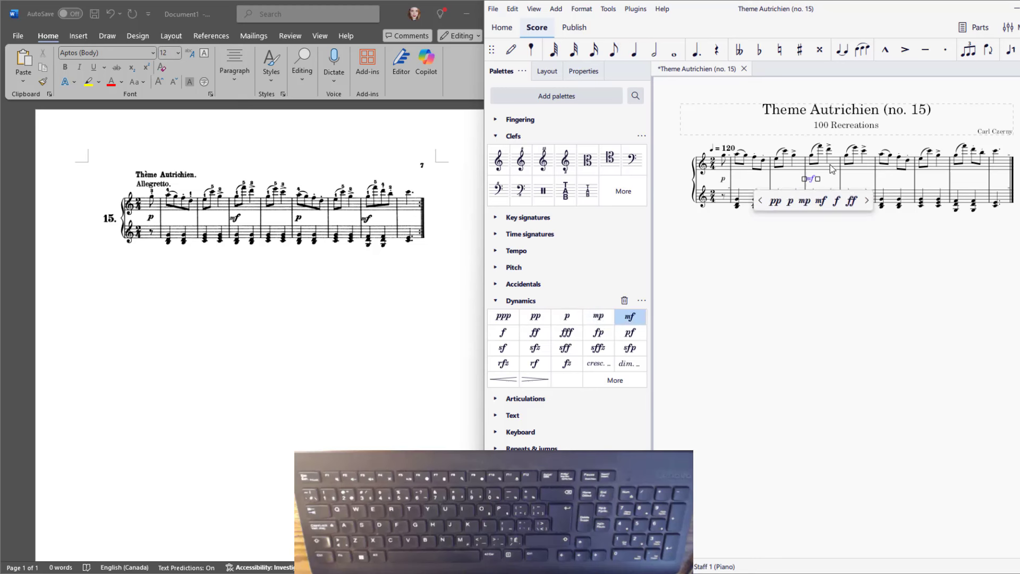
click(882, 162)
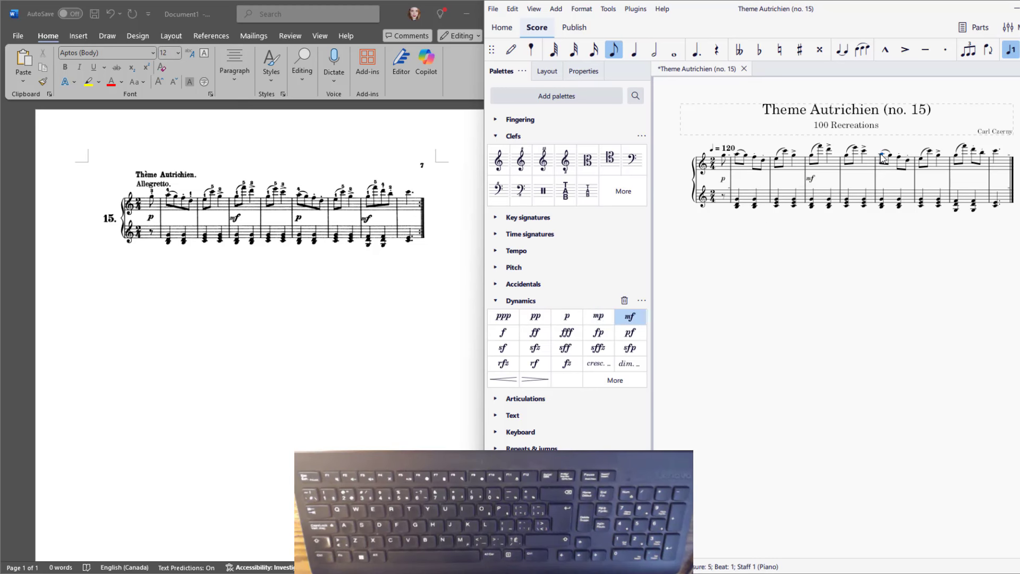
click(567, 316)
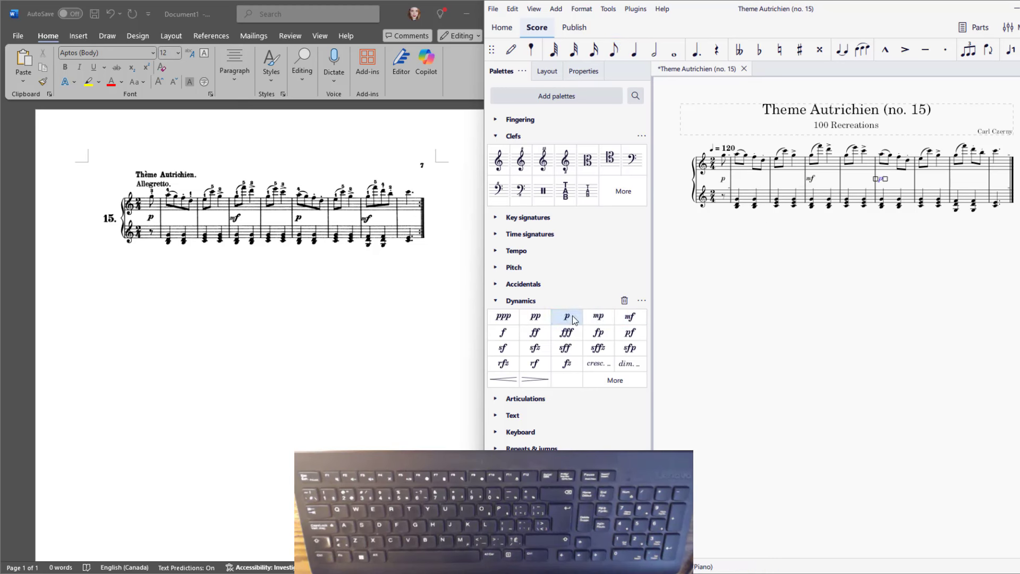
click(955, 162)
click(629, 316)
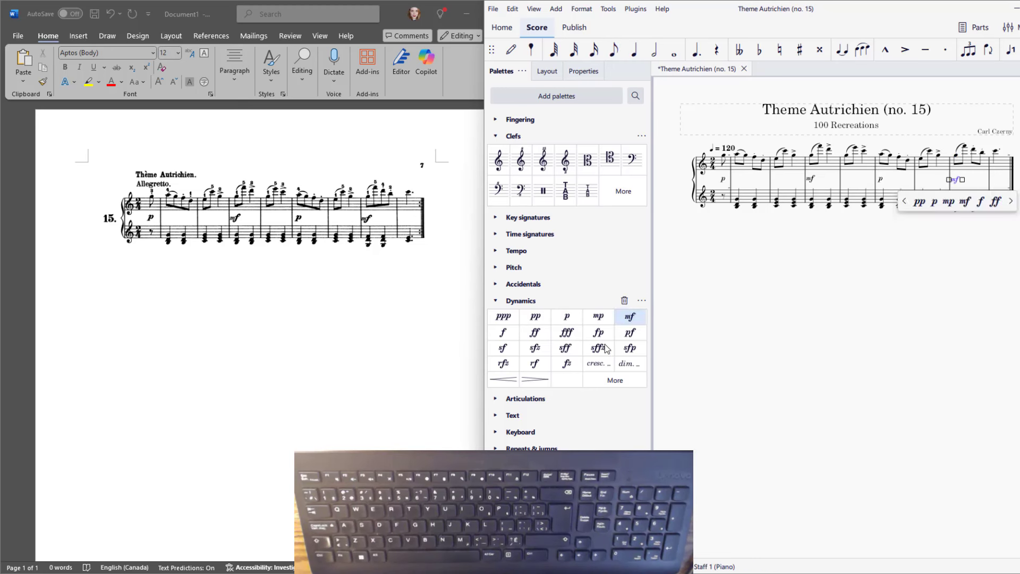
click(877, 254)
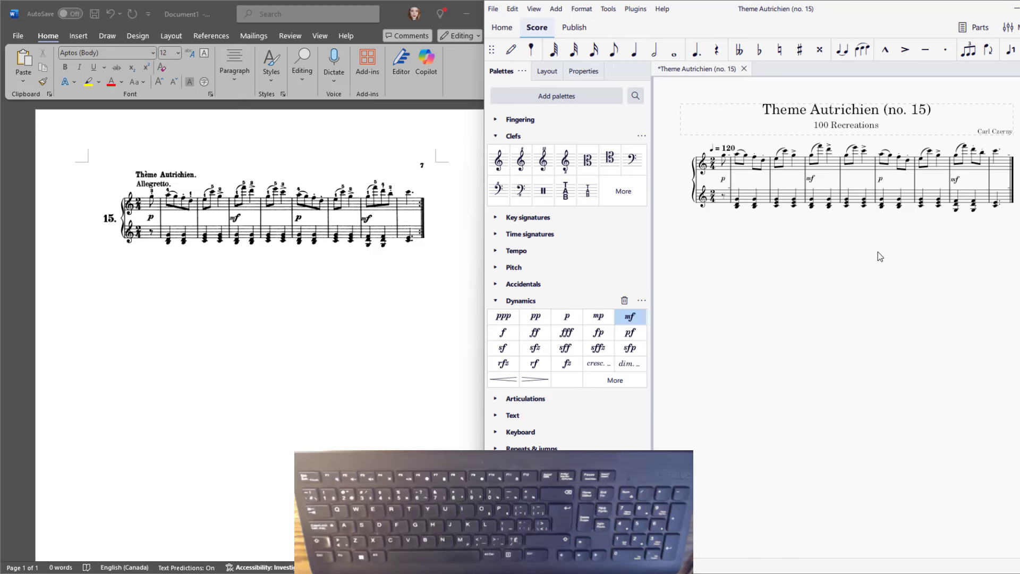
click(495, 300)
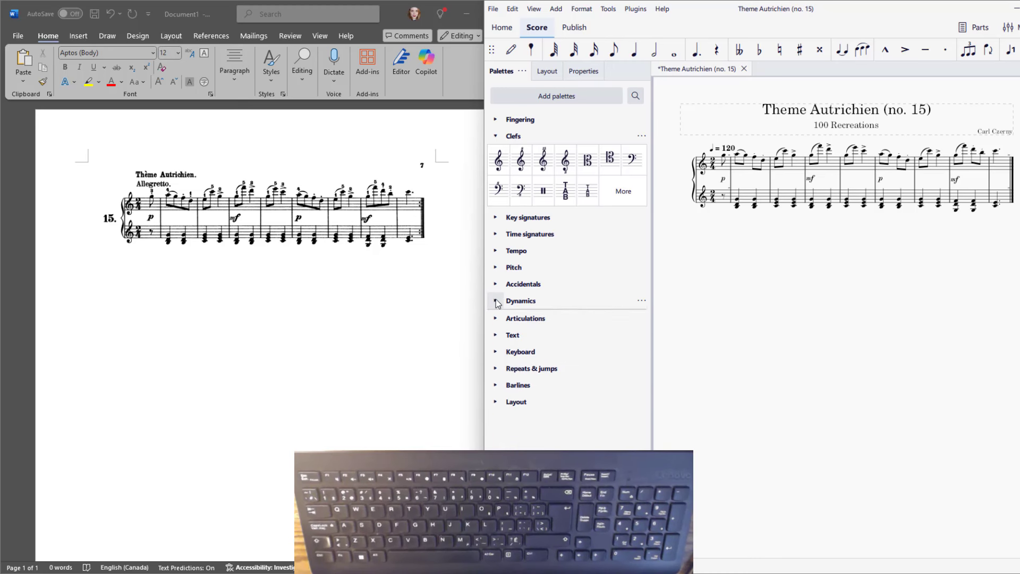
Step: Replace the final barline with an end-repeat barline
click(495, 384)
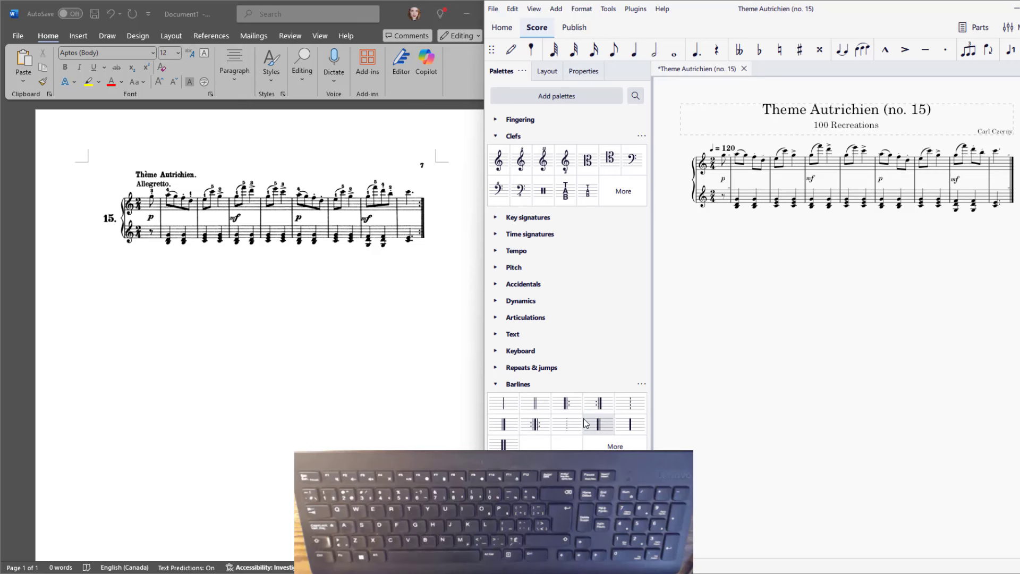
drag(599, 403, 1013, 171)
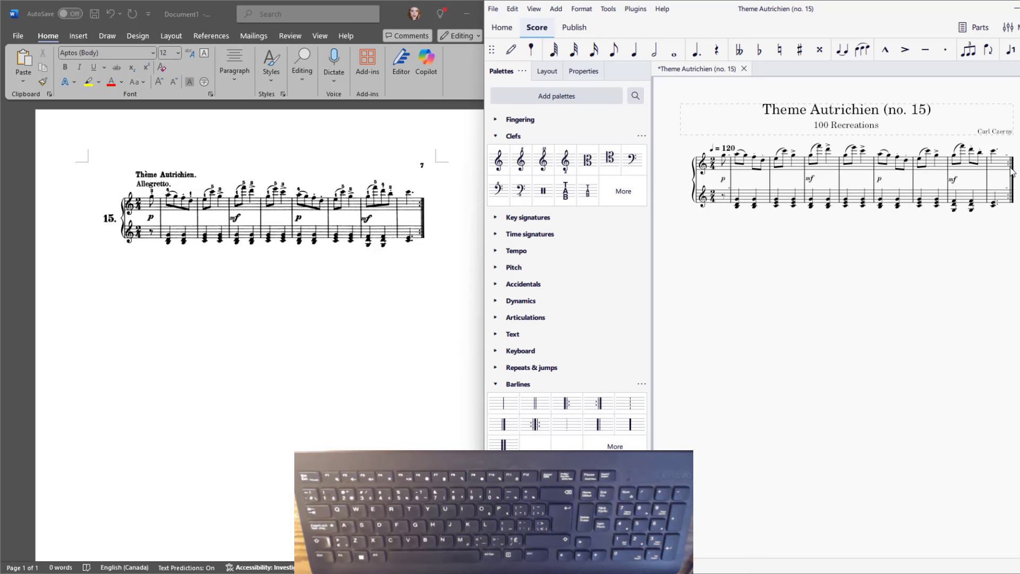
click(496, 385)
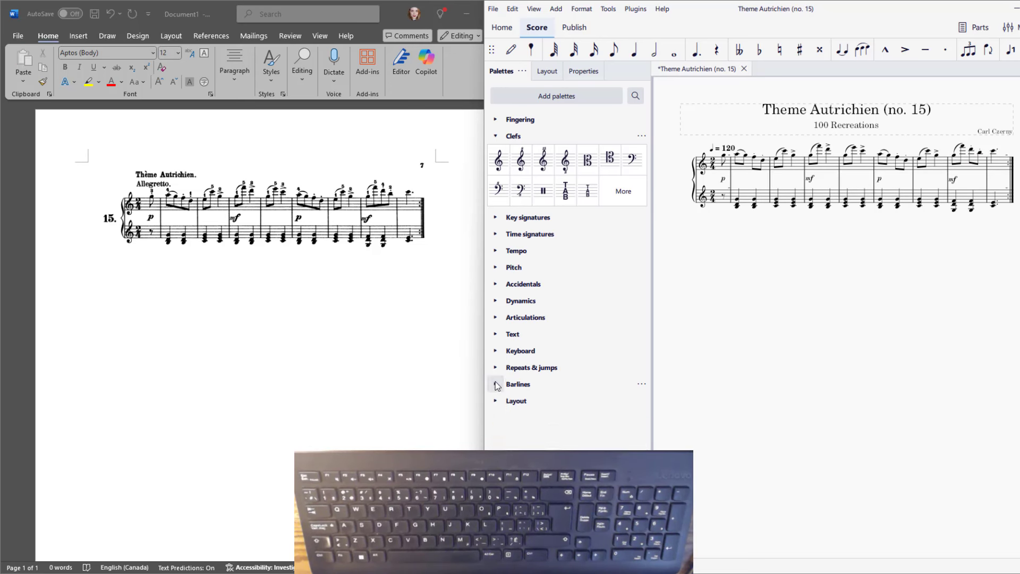
Step: Search the palettes for beam properties and join the beams of the four eighth notes in upper-staff measure 1
click(636, 96)
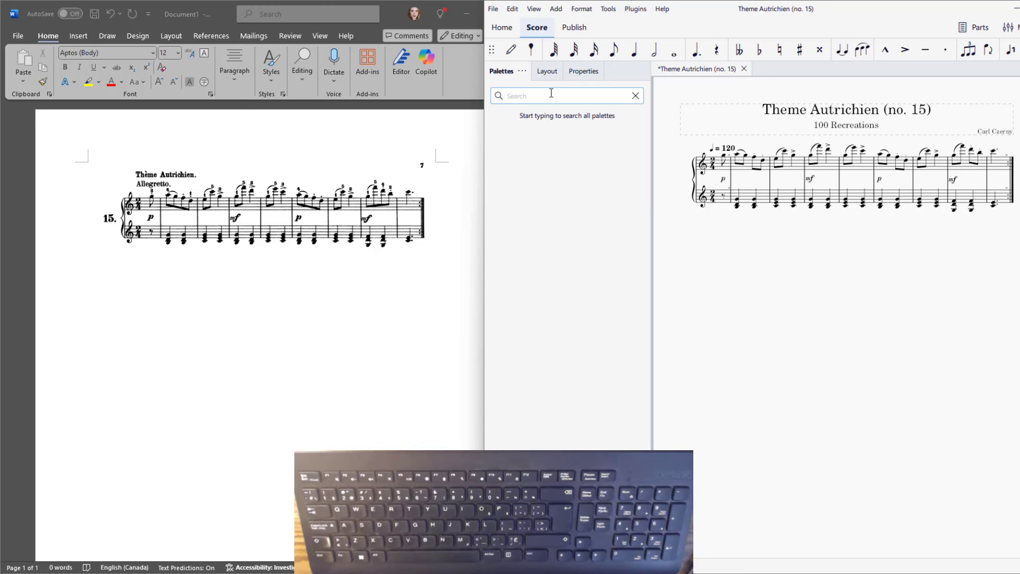
text(beams)
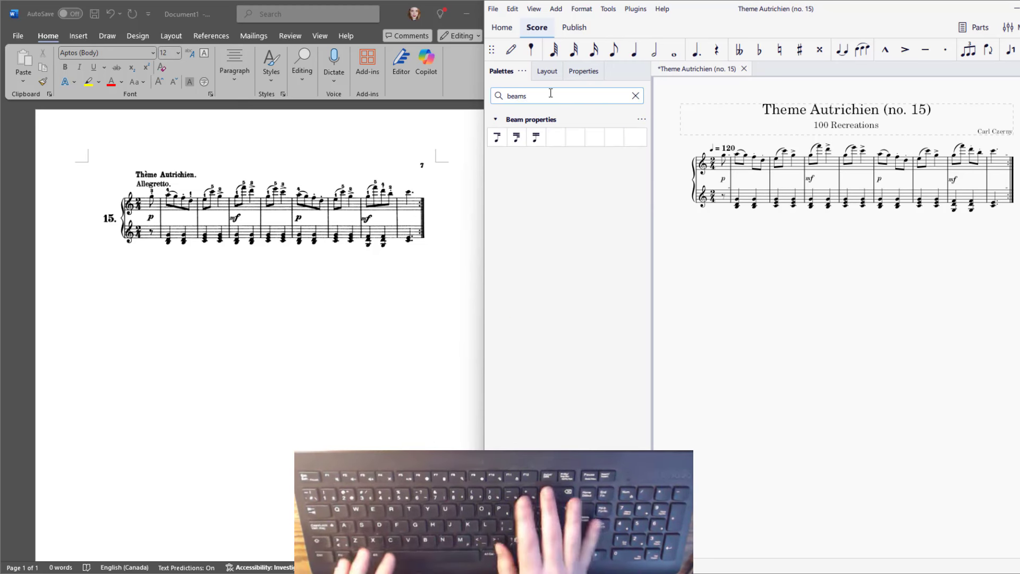
key(BackSpace)
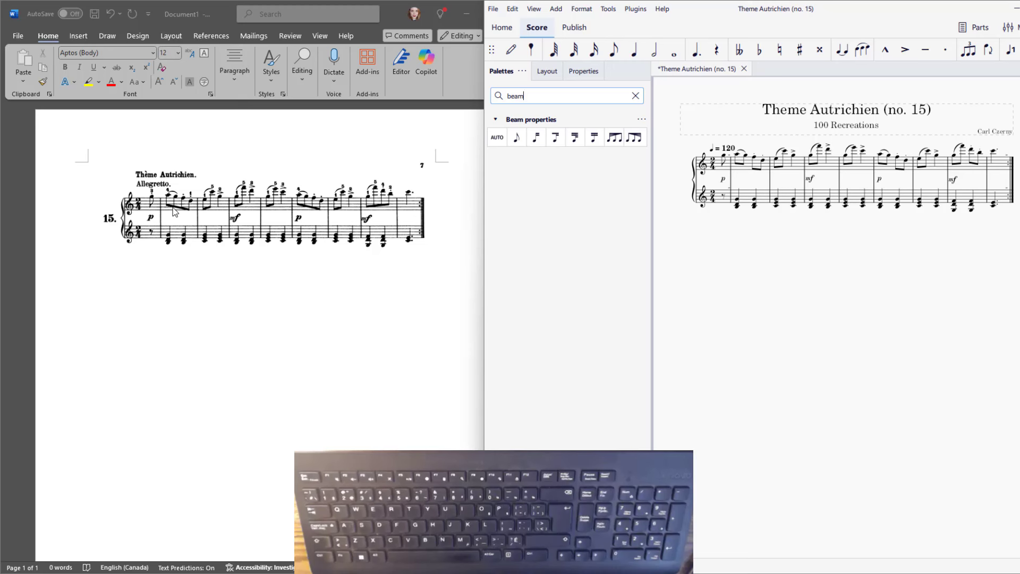
shift+click(748, 157)
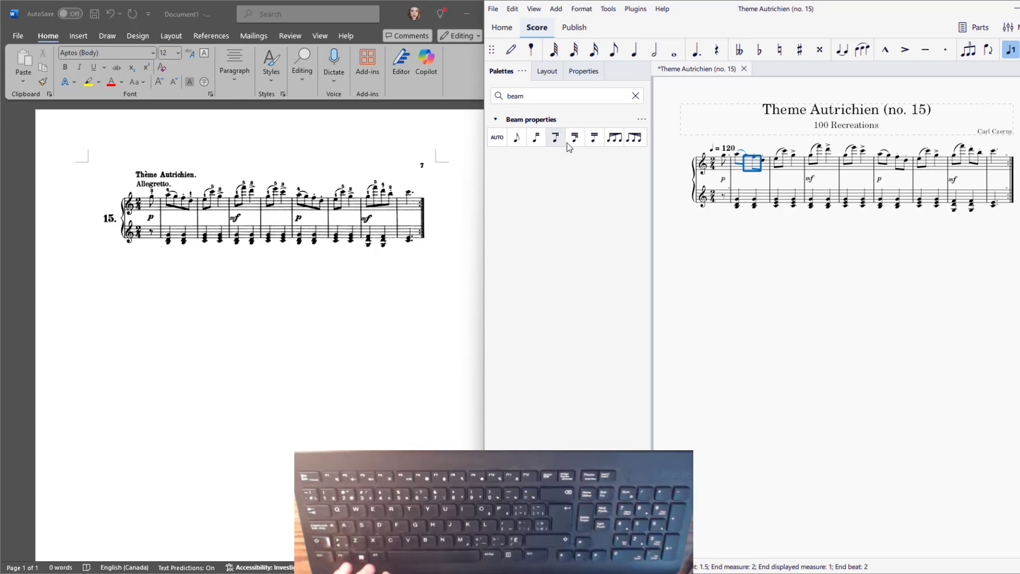
click(535, 143)
click(552, 140)
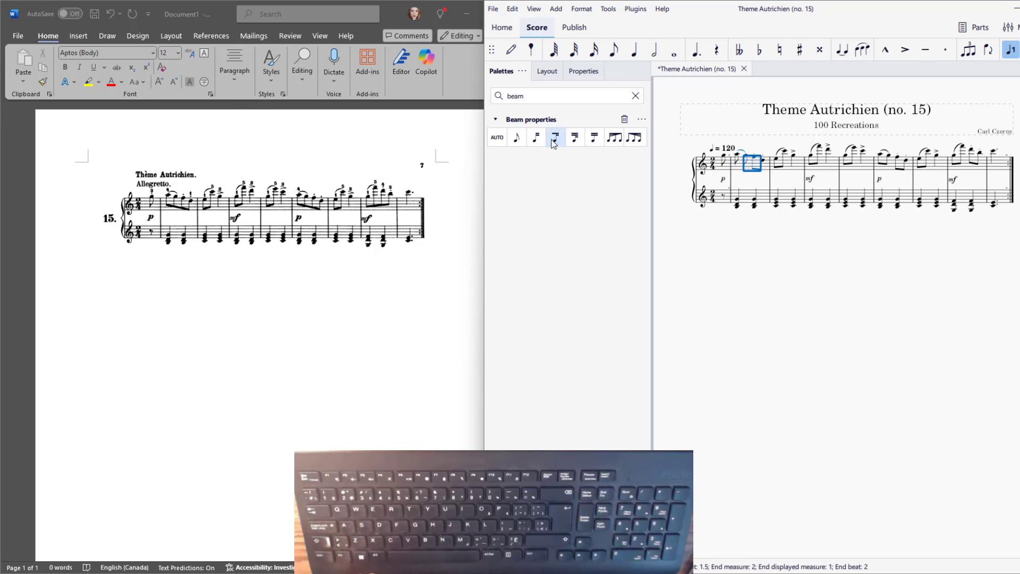
click(595, 142)
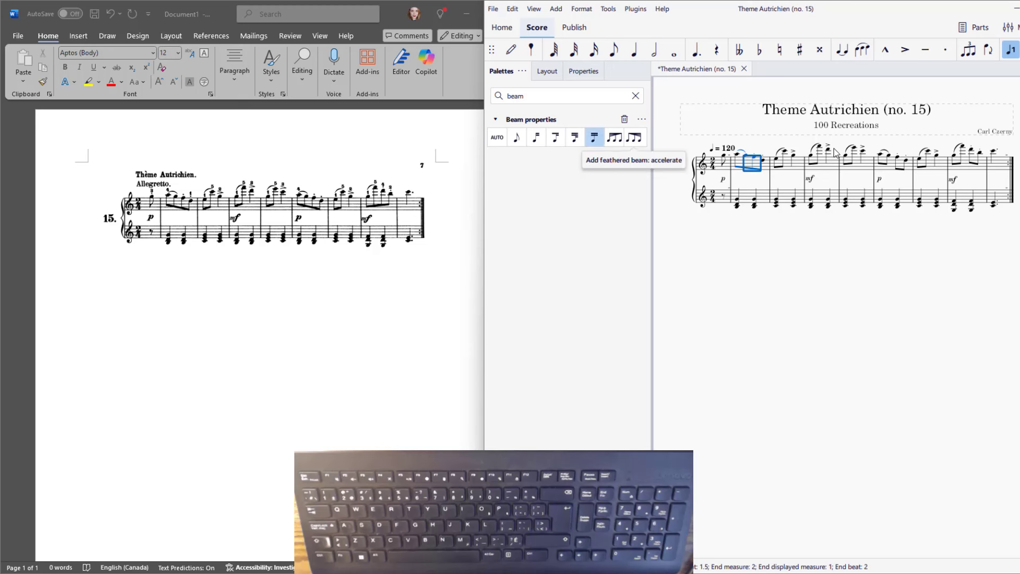
Step: Join the beams across the four eighth notes in upper-staff measures 5 and 7
click(889, 156)
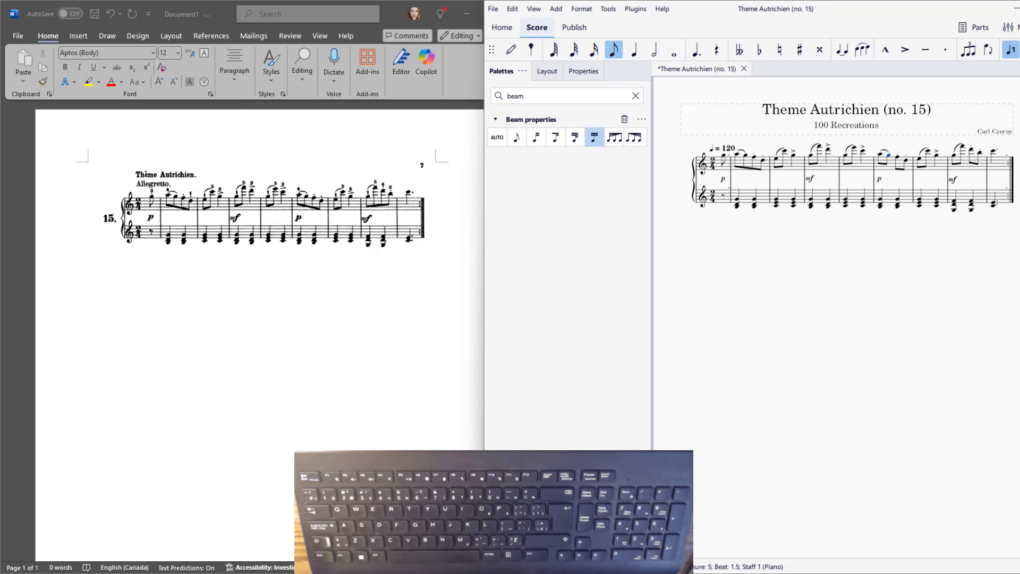
key(shift+Right)
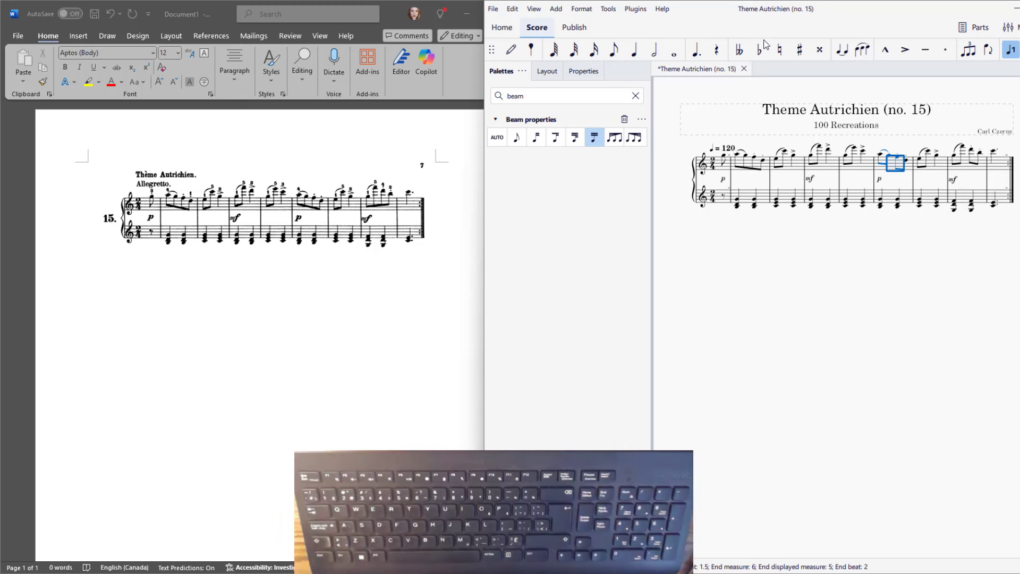
click(594, 144)
click(962, 154)
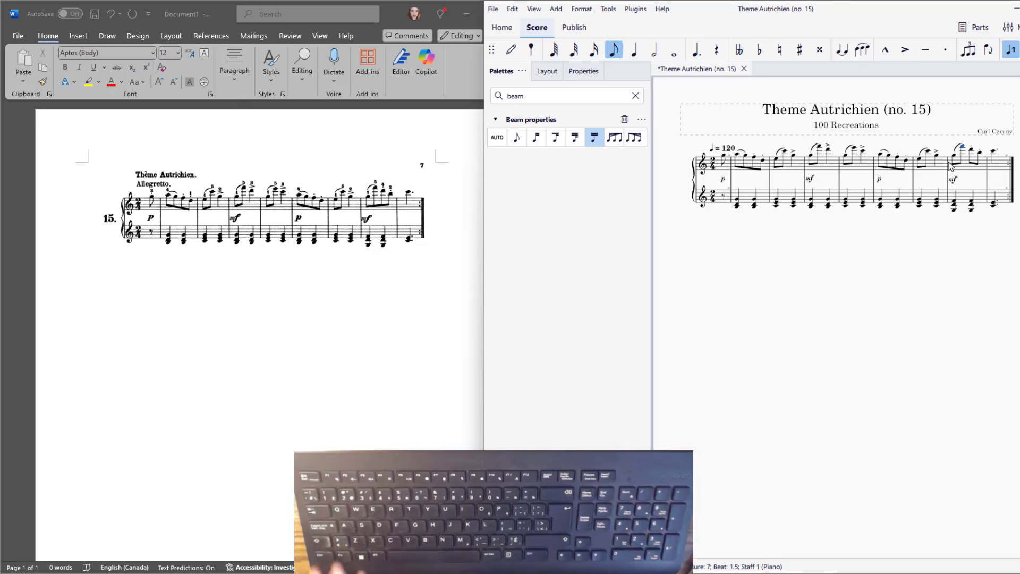
key(shift+Right)
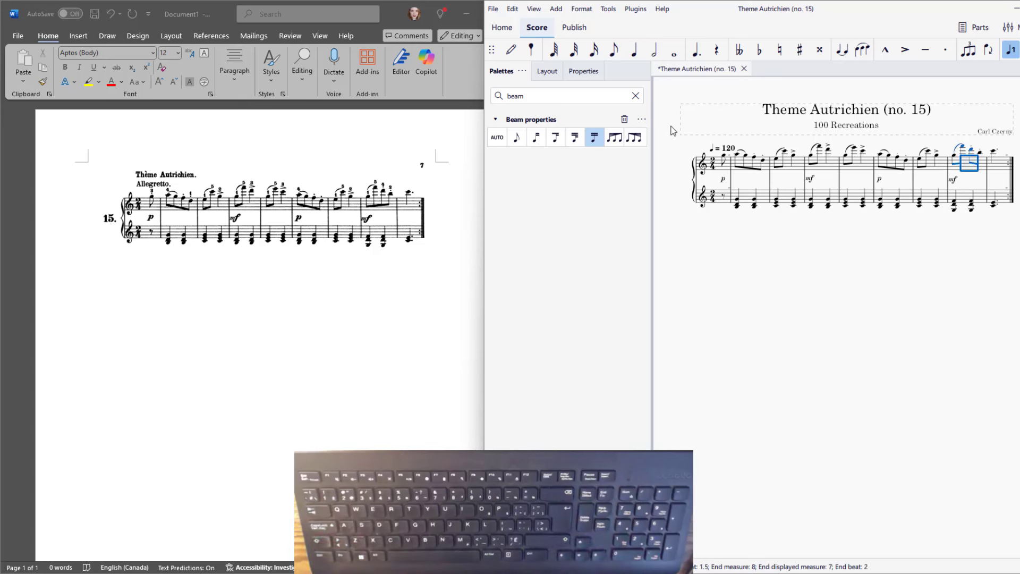
click(594, 139)
click(857, 246)
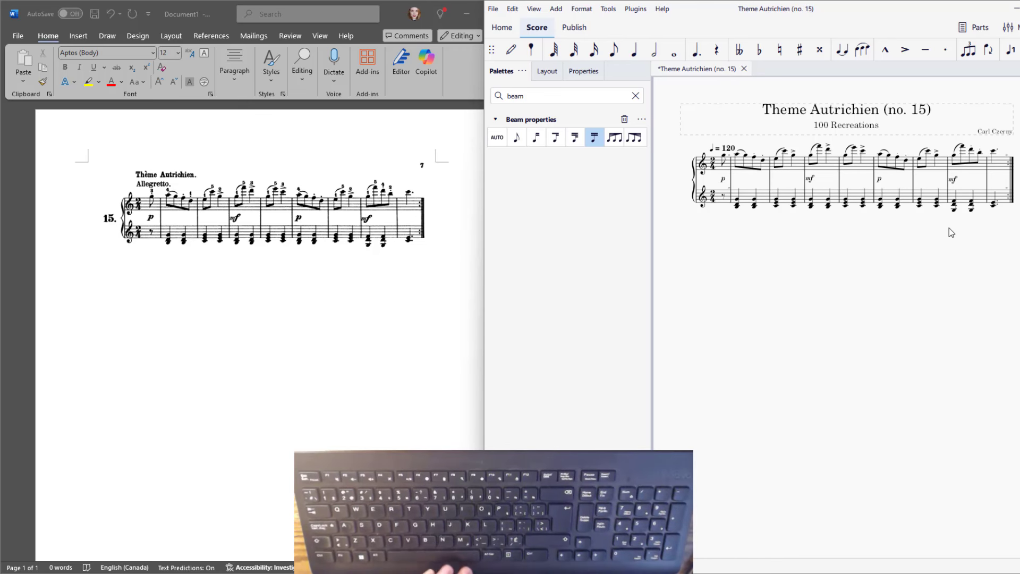
Step: Add a system break after measure 4 and increase the staff space in the page settings
click(864, 156)
key(Return)
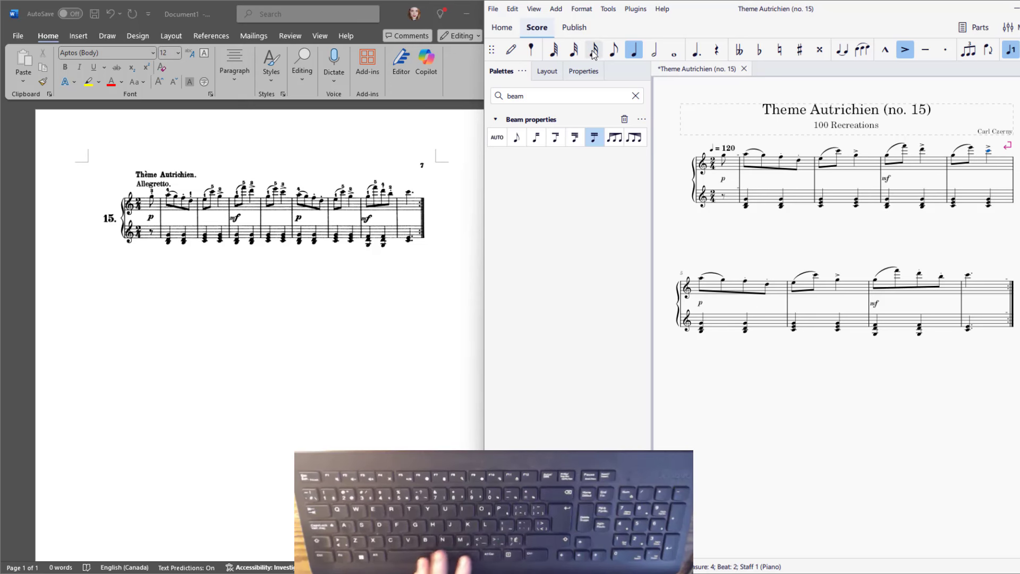
click(581, 9)
click(611, 46)
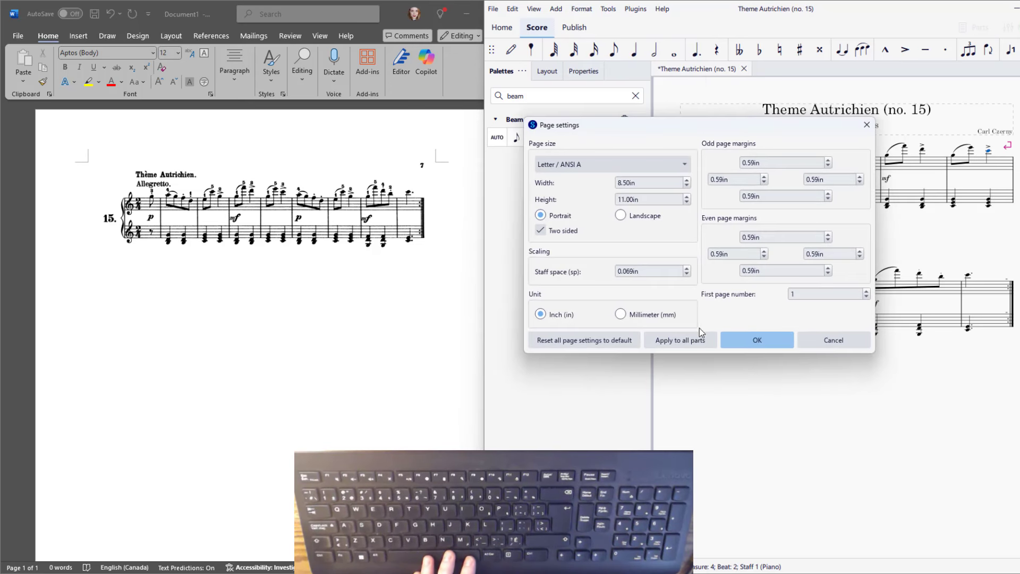
click(689, 269)
click(689, 270)
click(688, 269)
click(689, 269)
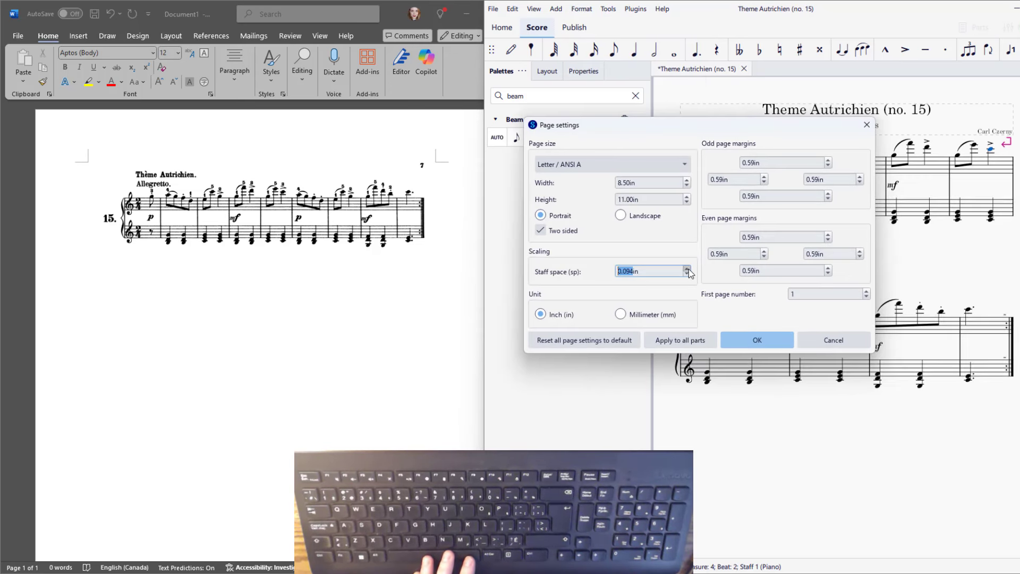
click(688, 269)
click(757, 340)
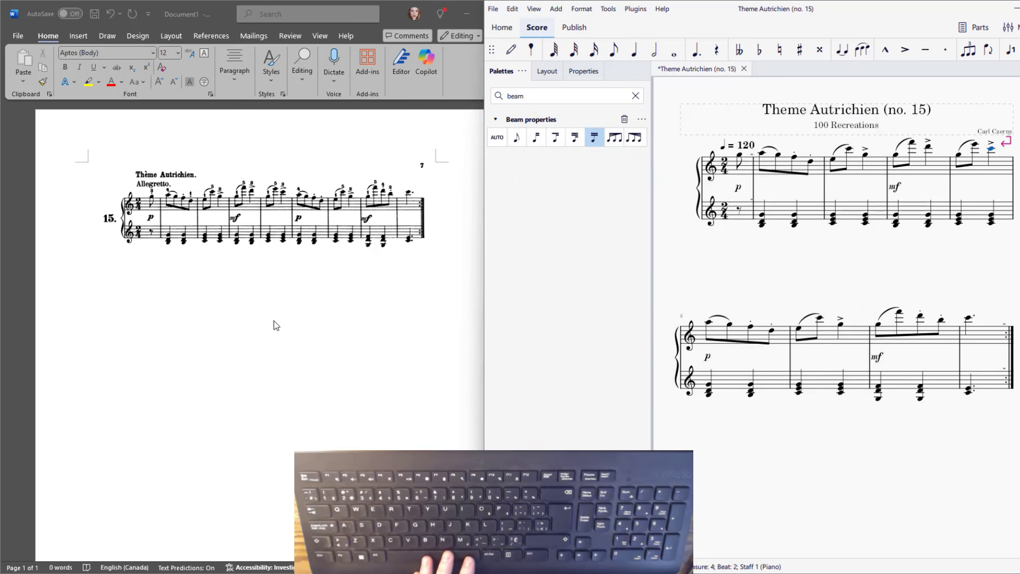
Step: Start saving the score in the Scores folder, adding Score 10 in front of the suggested file name
click(493, 9)
click(510, 102)
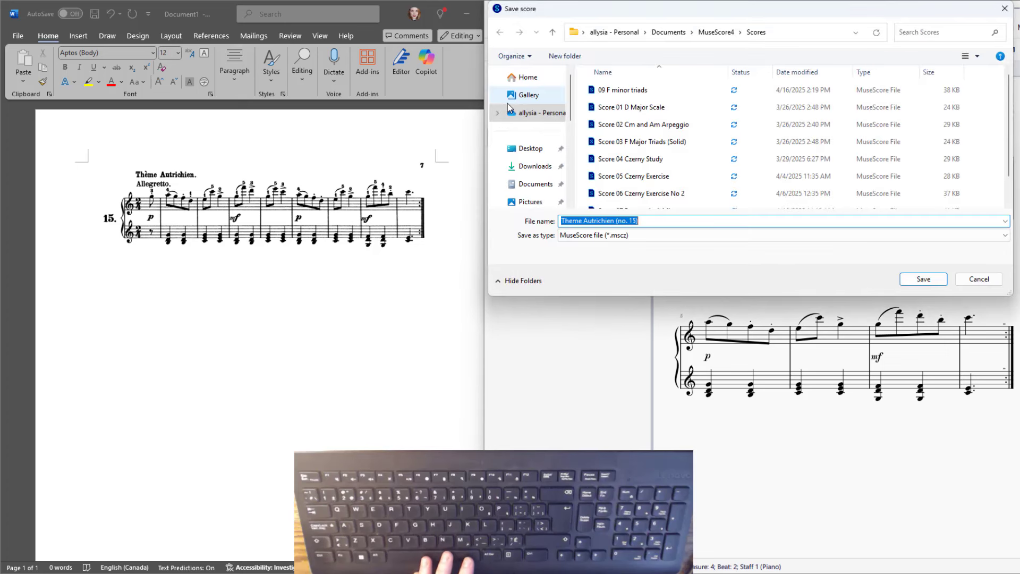
click(561, 222)
text(Score 10)
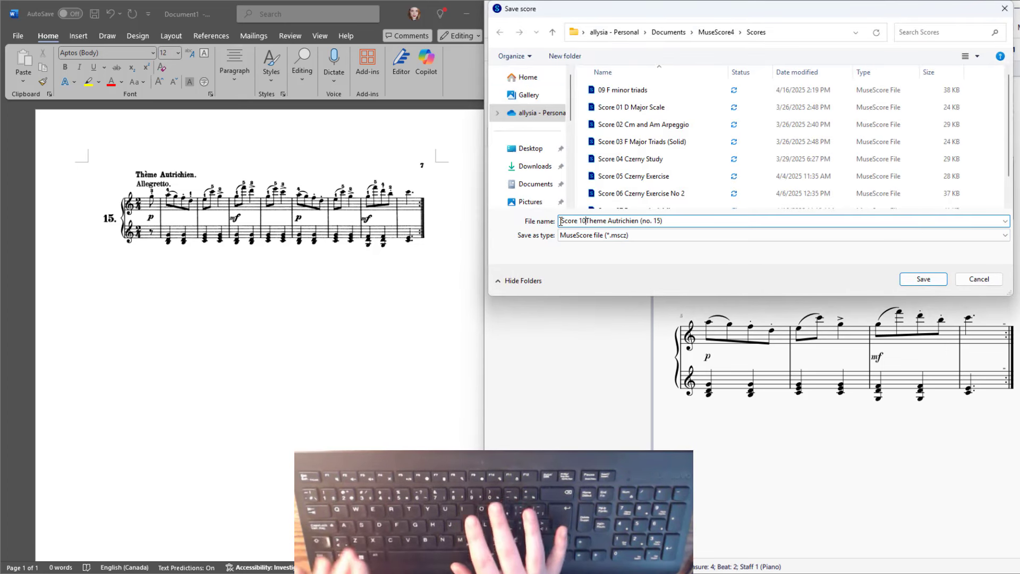